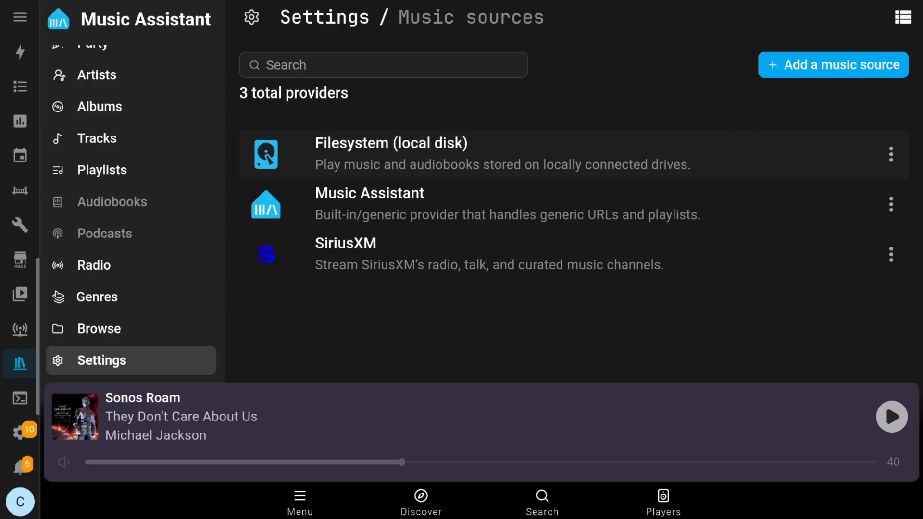
Start adding a music source, search for "File" and choose the Filesystem (local disk) provider
click(833, 64)
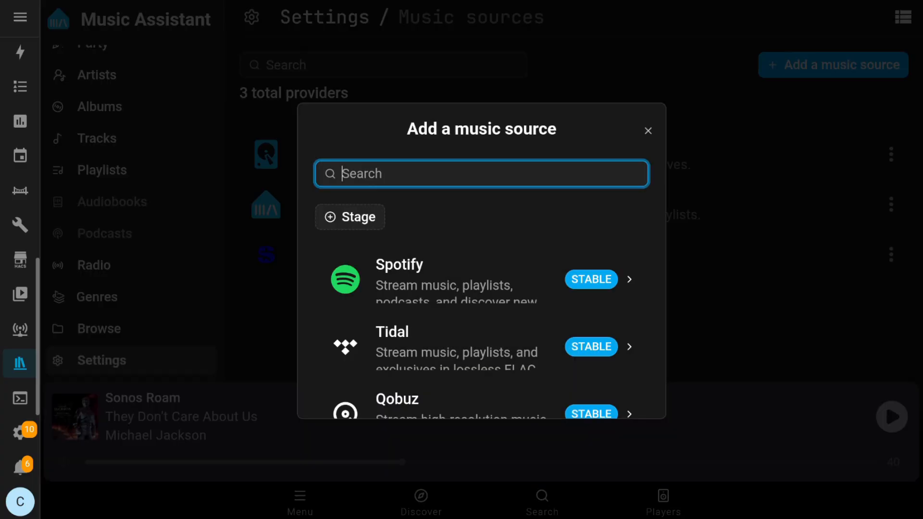
click(368, 394)
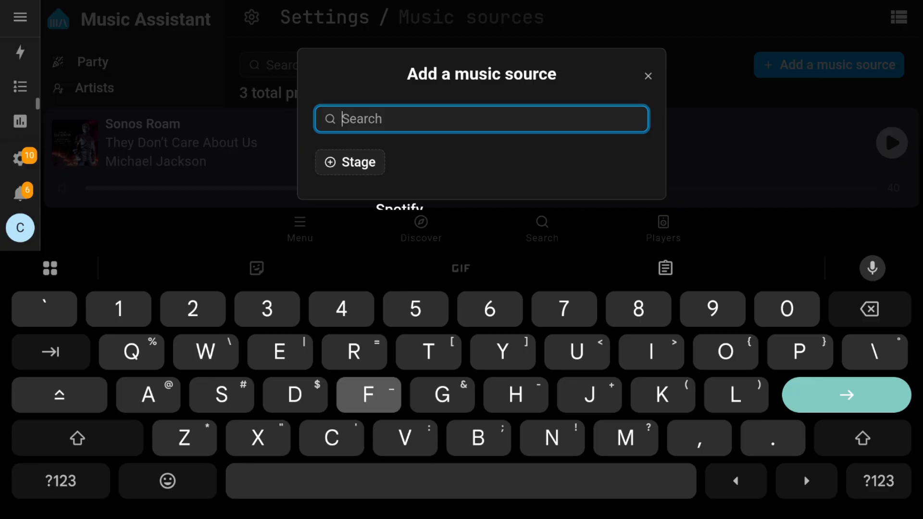
text(i)
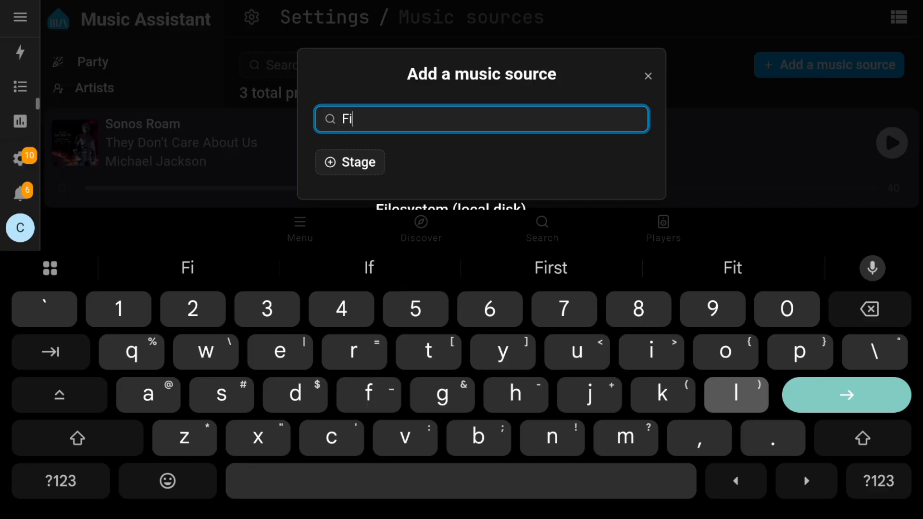
text(le)
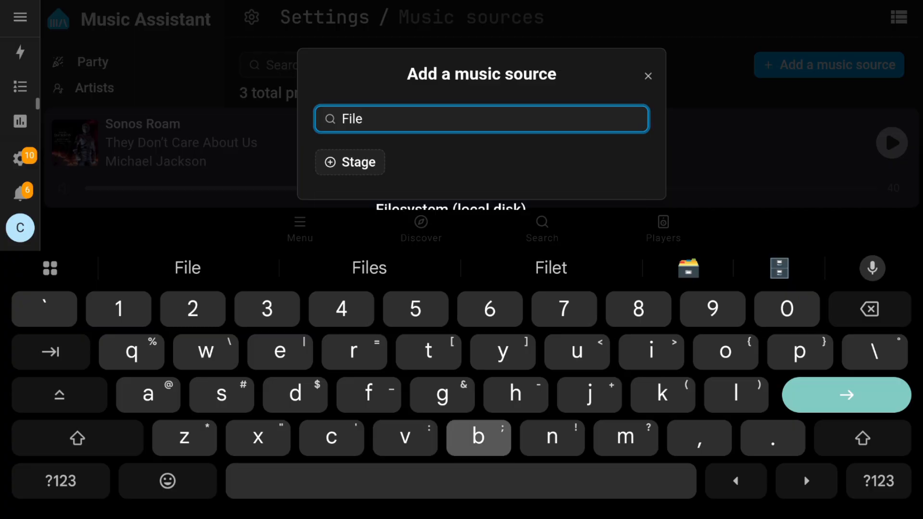
click(41, 513)
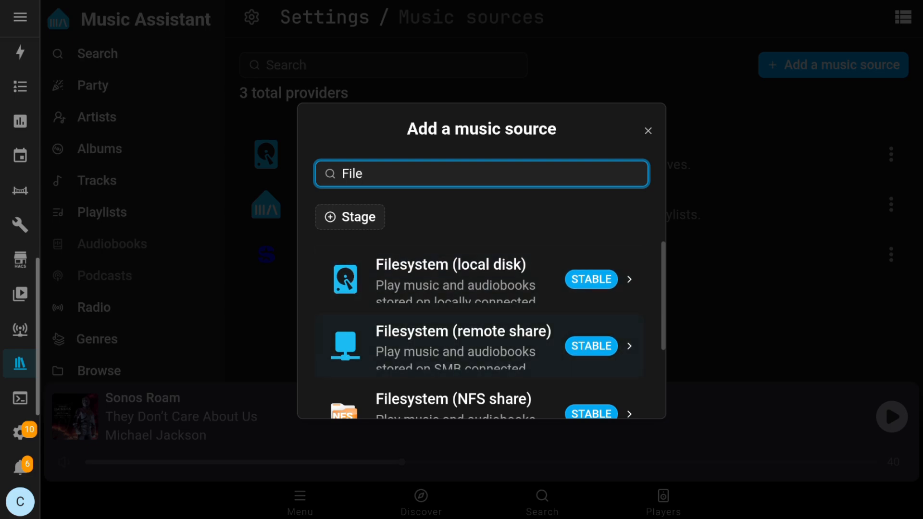
scroll(480, 317, down, 1)
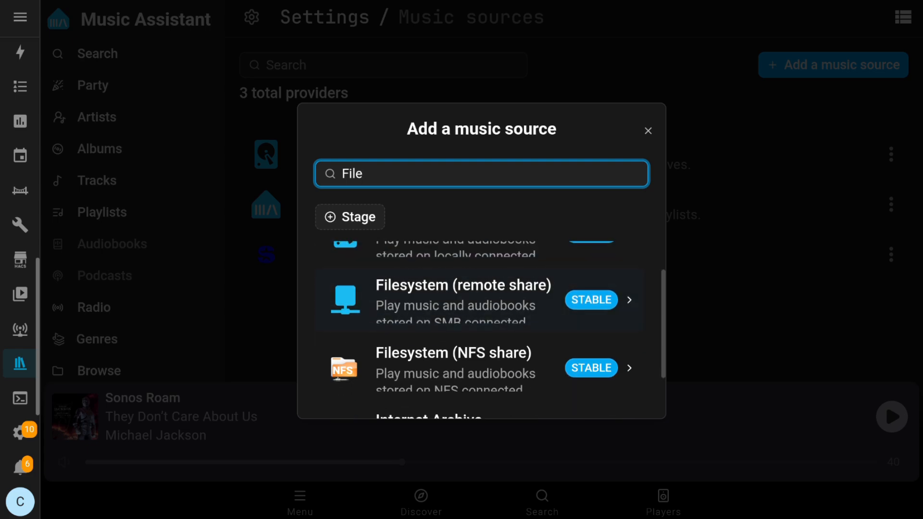
scroll(481, 317, up, 1)
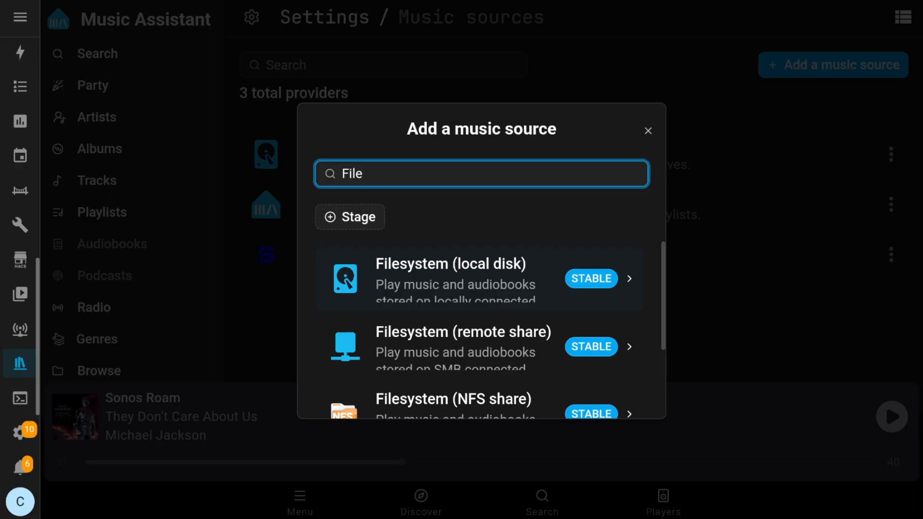
key(Escape)
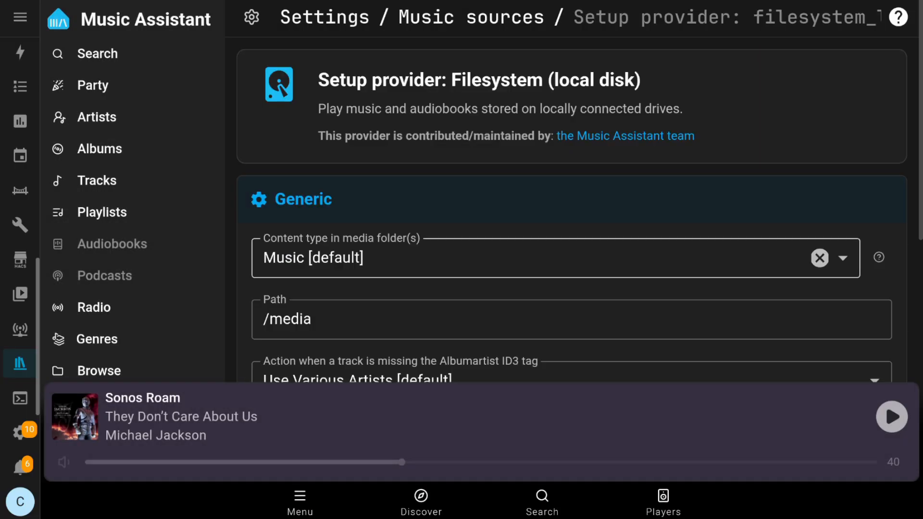
Choose Music [default] as the content type for the new local disk provider and review its generic settings
scroll(360, 258, down, 2)
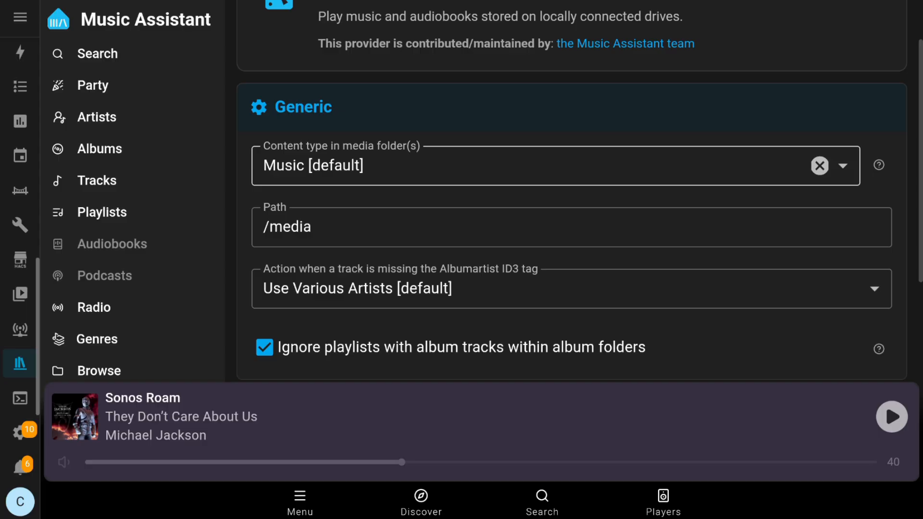
click(555, 166)
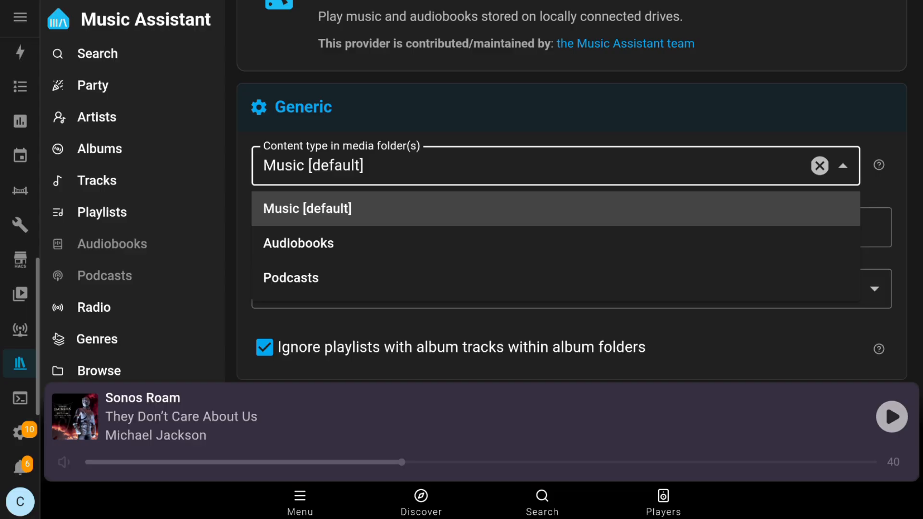
click(308, 209)
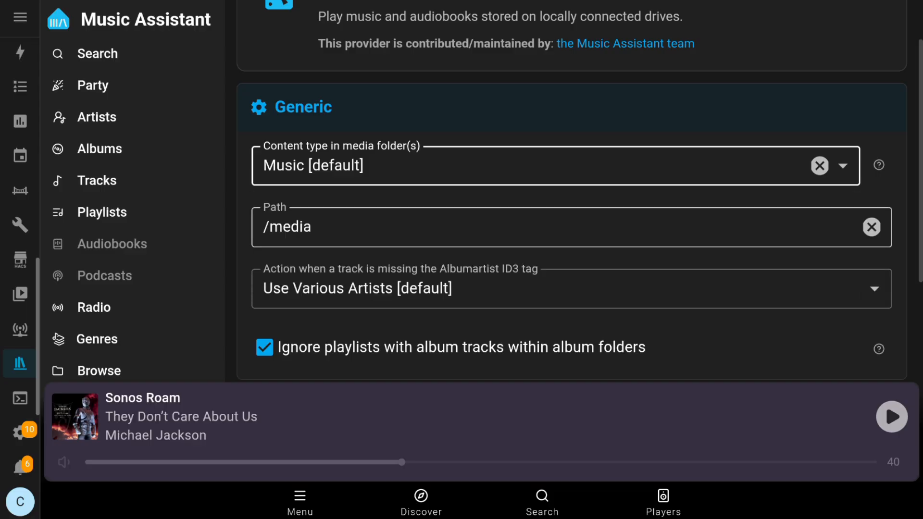
scroll(572, 228, up, 2)
scroll(572, 227, down, 2)
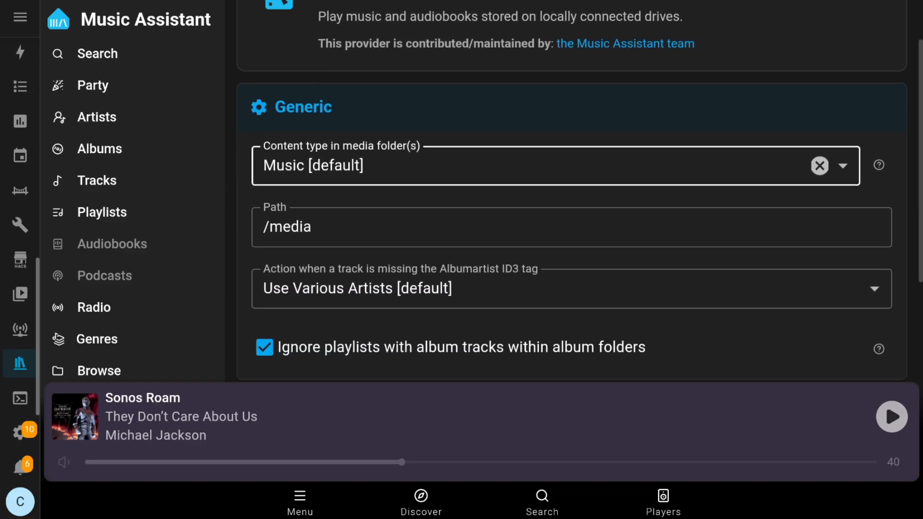
scroll(572, 228, up, 1)
scroll(572, 255, down, 2)
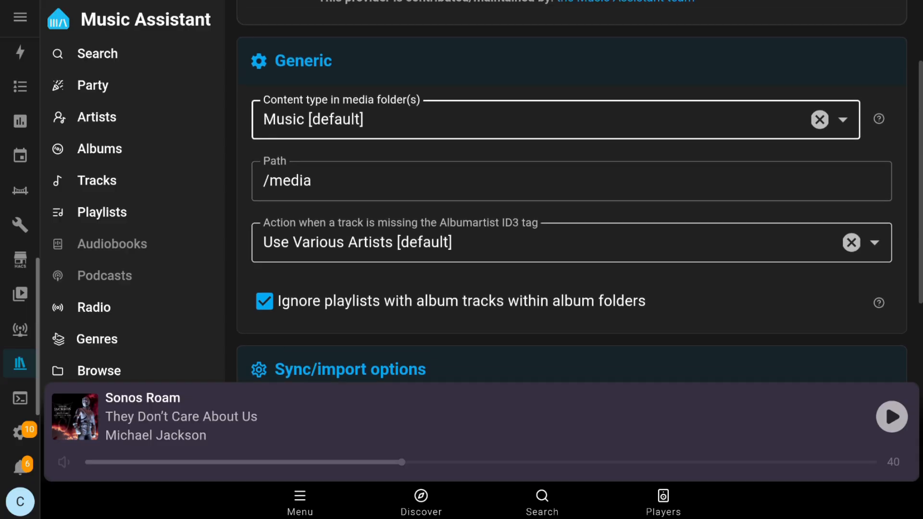
scroll(572, 255, down, 3)
scroll(572, 255, up, 6)
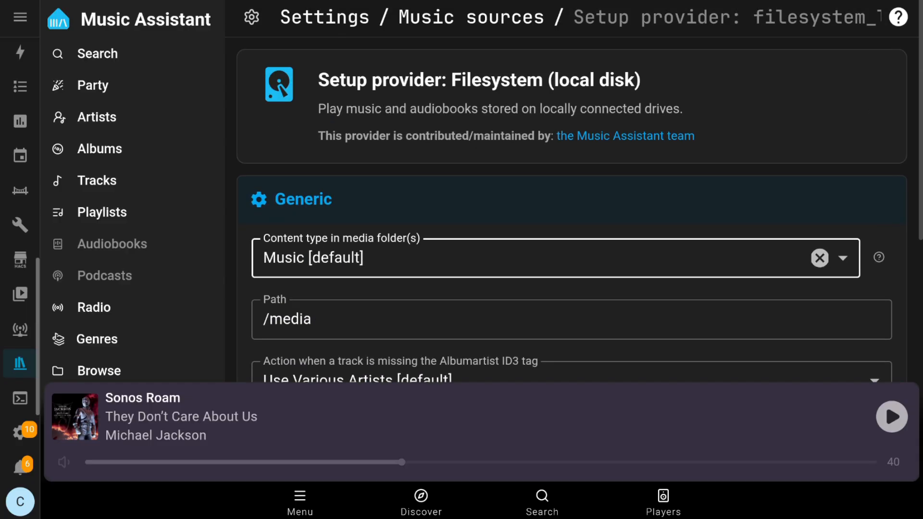
Enable propagating track genres to albums and artists, and close the new provider's setup, discarding its changes
scroll(572, 255, down, 5)
scroll(572, 254, down, 10)
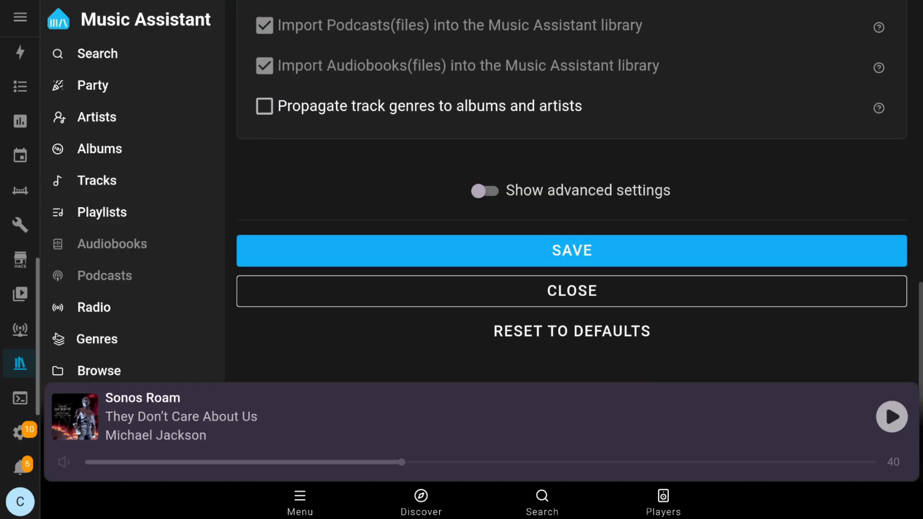
scroll(572, 255, up, 1)
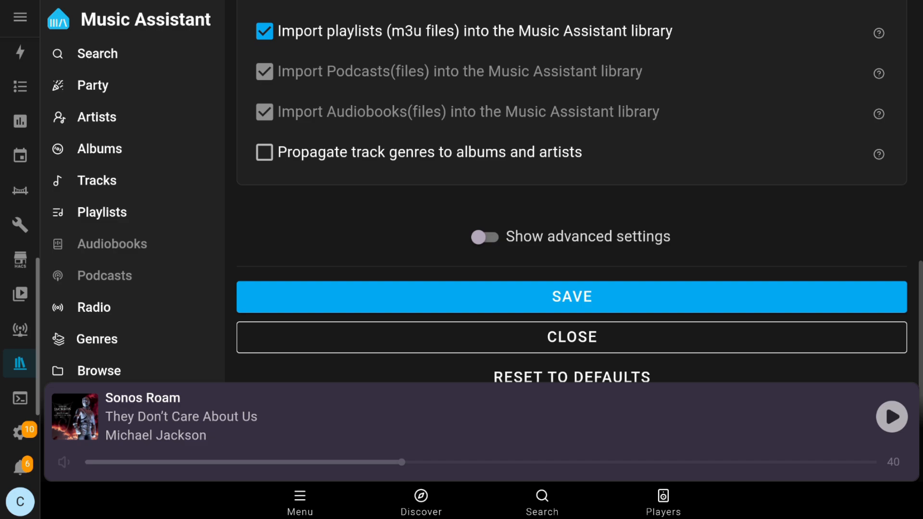
click(265, 152)
scroll(572, 254, down, 1)
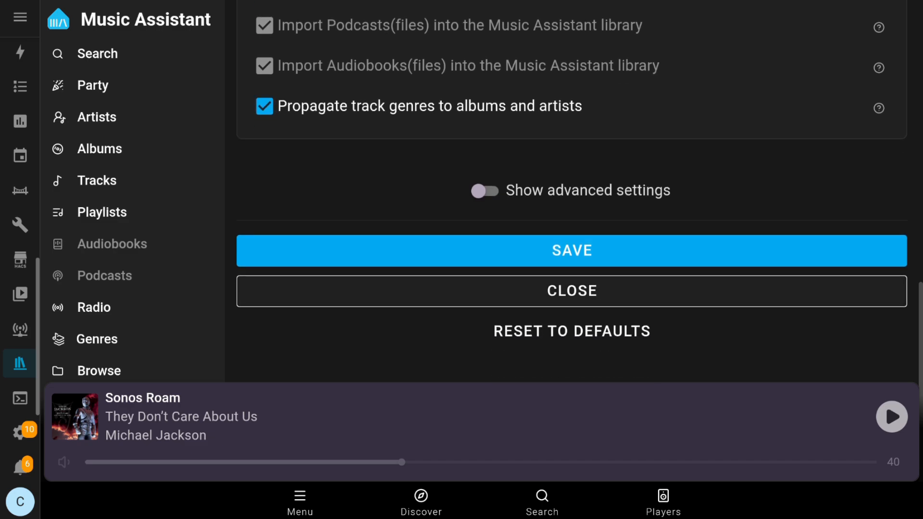
click(572, 291)
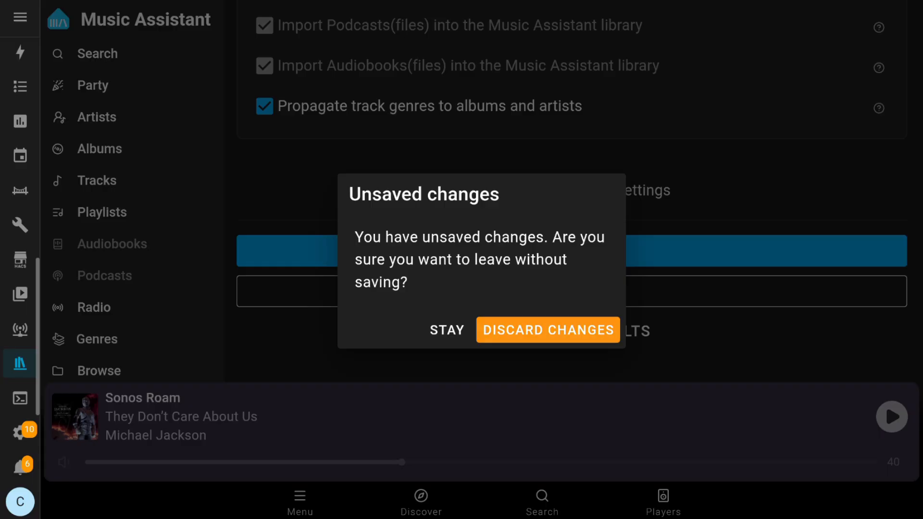
click(548, 329)
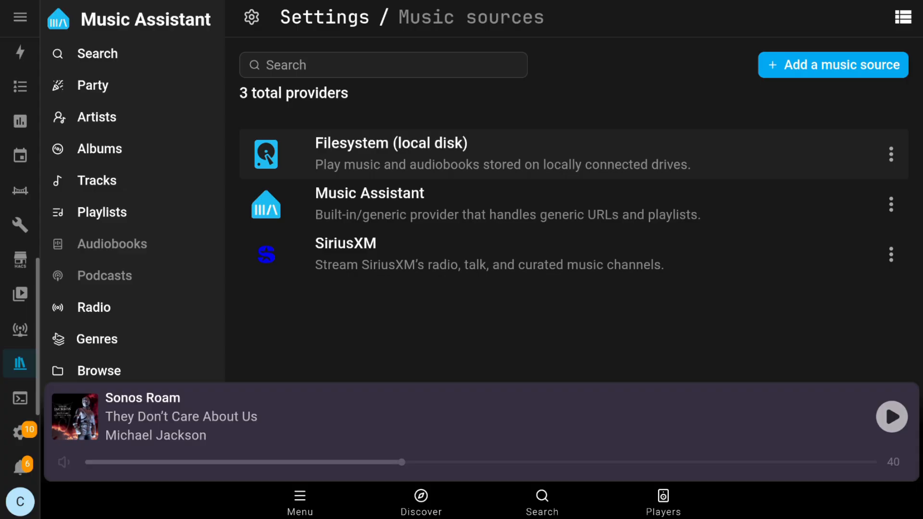
Open the existing Filesystem (local disk) source, review its path and import options, and read the help on propagating track genres
click(481, 154)
scroll(571, 193, down, 3)
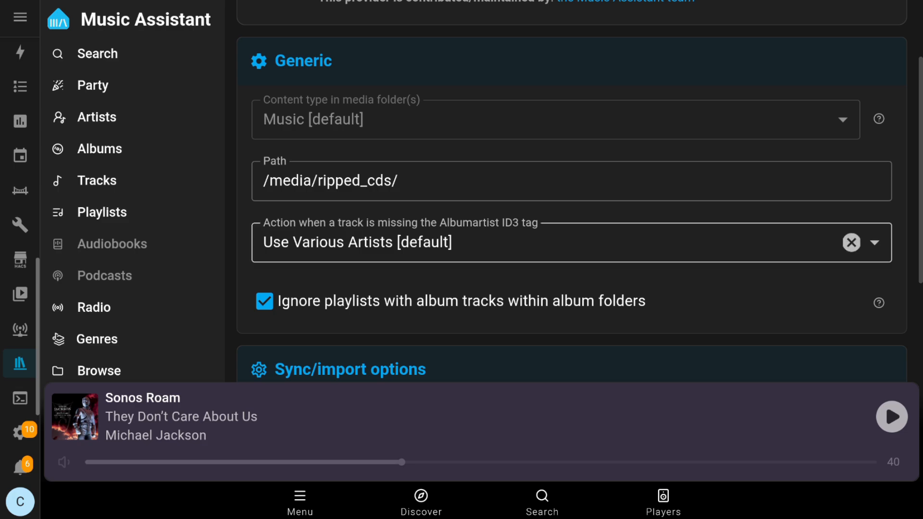
scroll(529, 240, down, 6)
scroll(572, 192, down, 4)
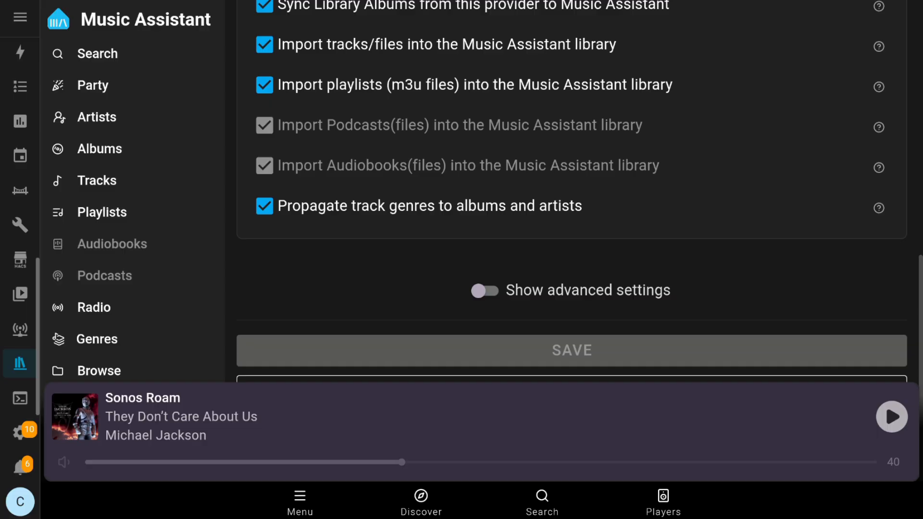
click(879, 208)
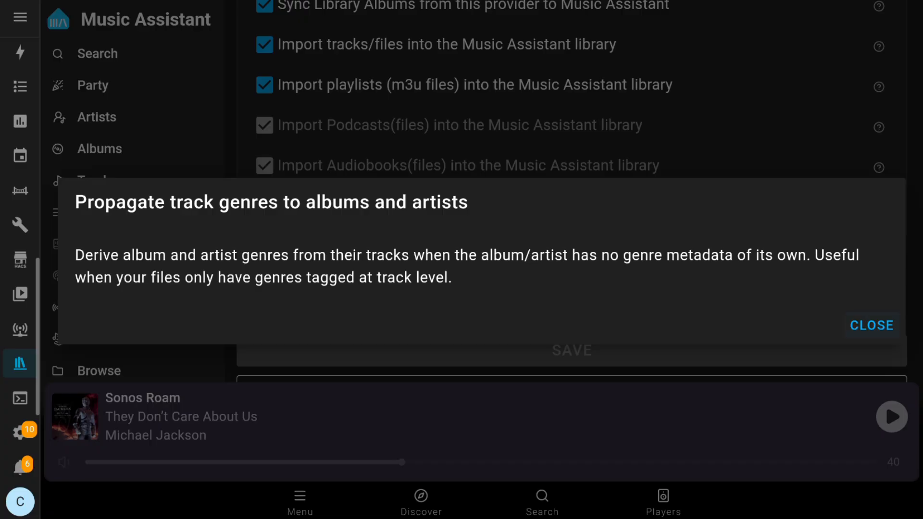
click(872, 326)
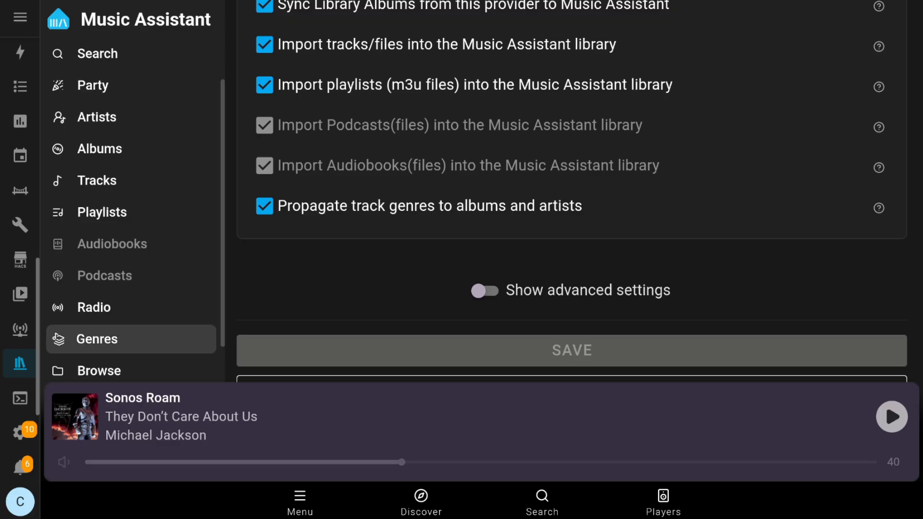
Go back to the main settings, open the player providers and examine the list of configured providers
scroll(572, 217, down, 1)
scroll(571, 216, up, 4)
scroll(572, 216, up, 8)
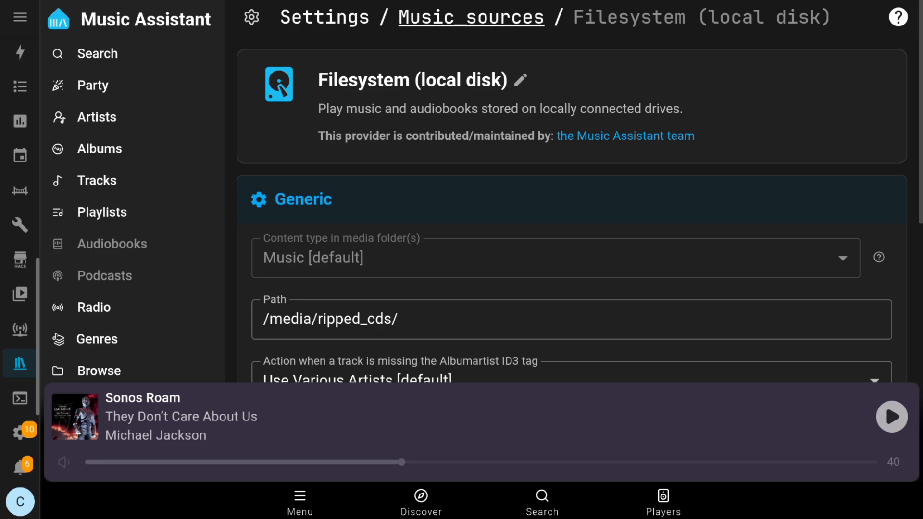
click(324, 18)
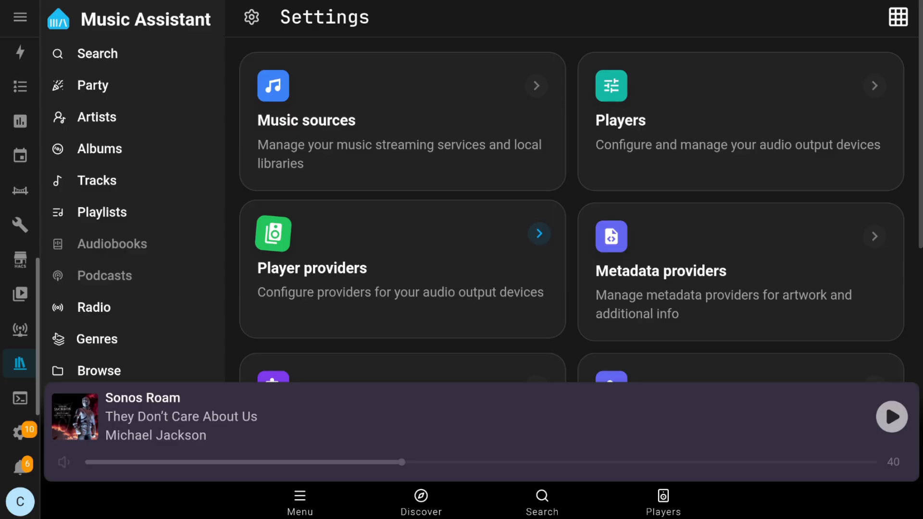
click(403, 308)
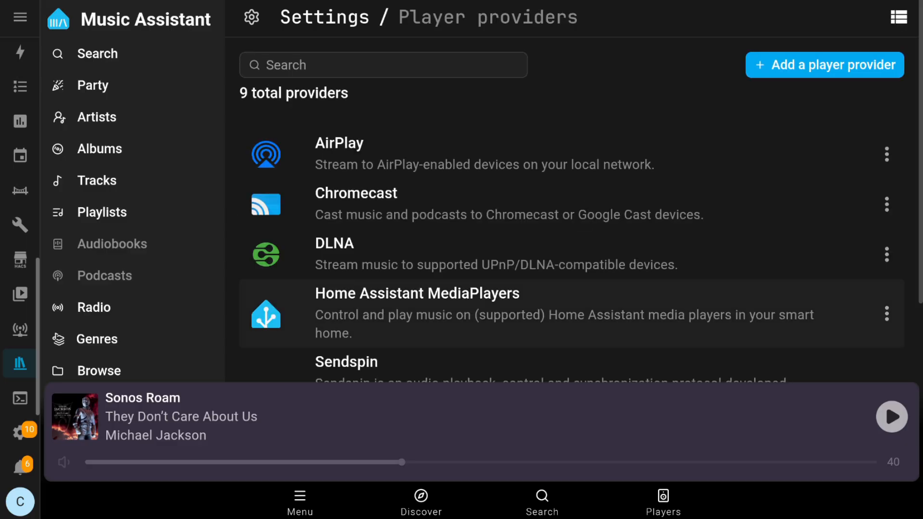
scroll(571, 322, down, 5)
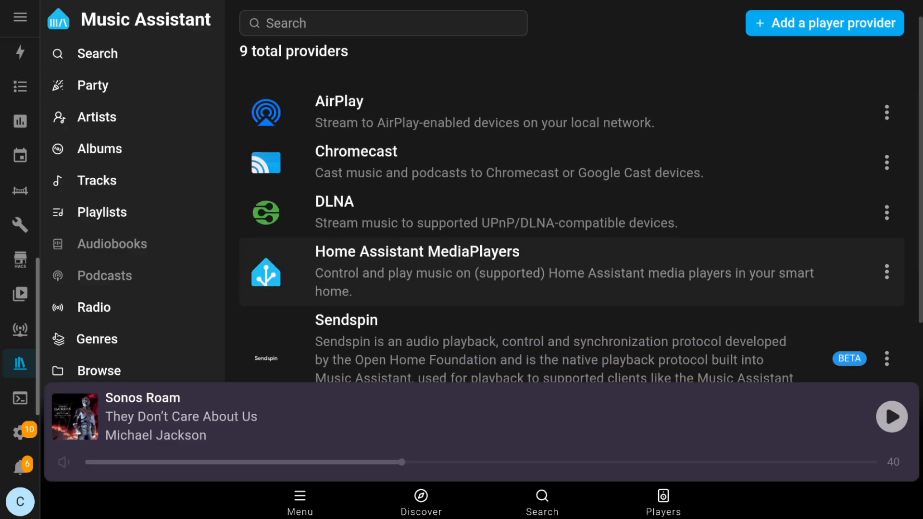
scroll(572, 322, up, 2)
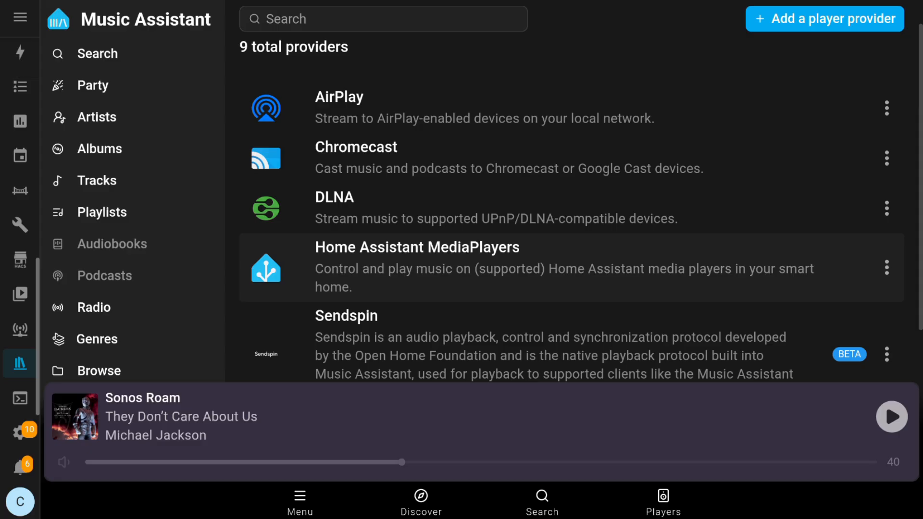
scroll(572, 250, down, 3)
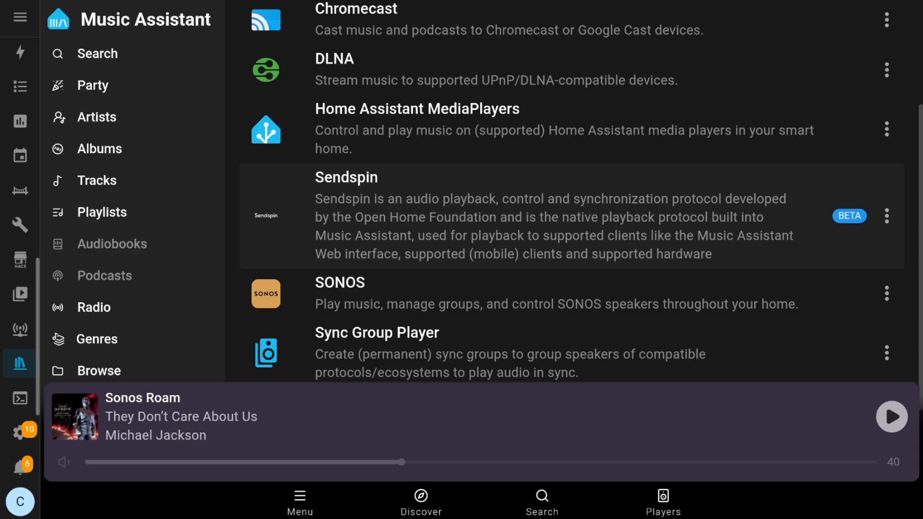
scroll(572, 211, down, 2)
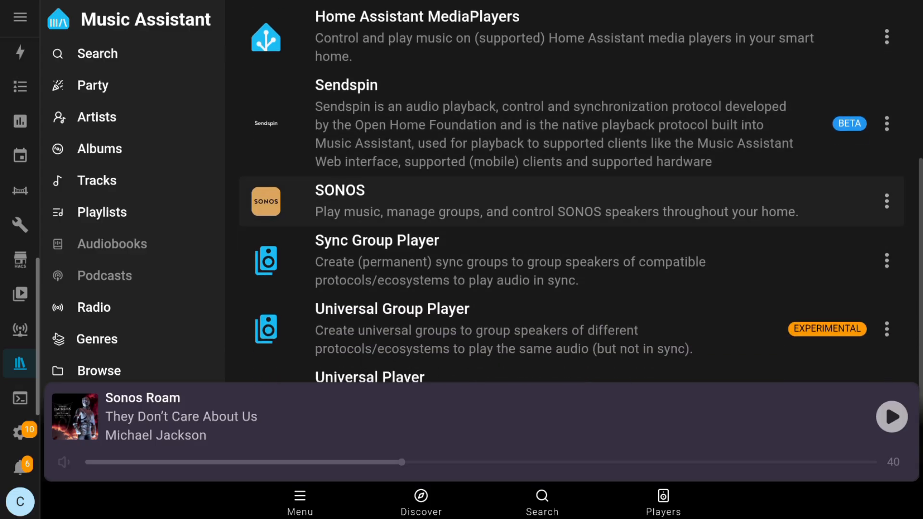
scroll(572, 212, down, 2)
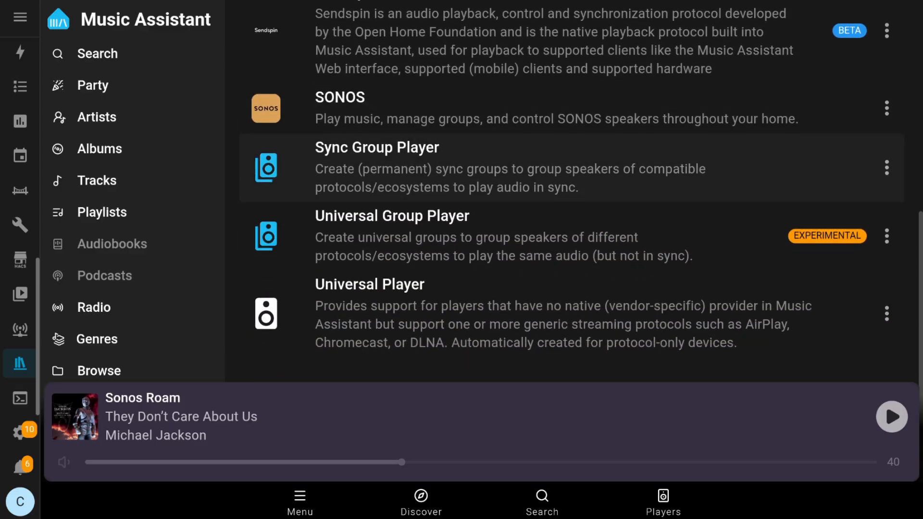
scroll(572, 212, up, 2)
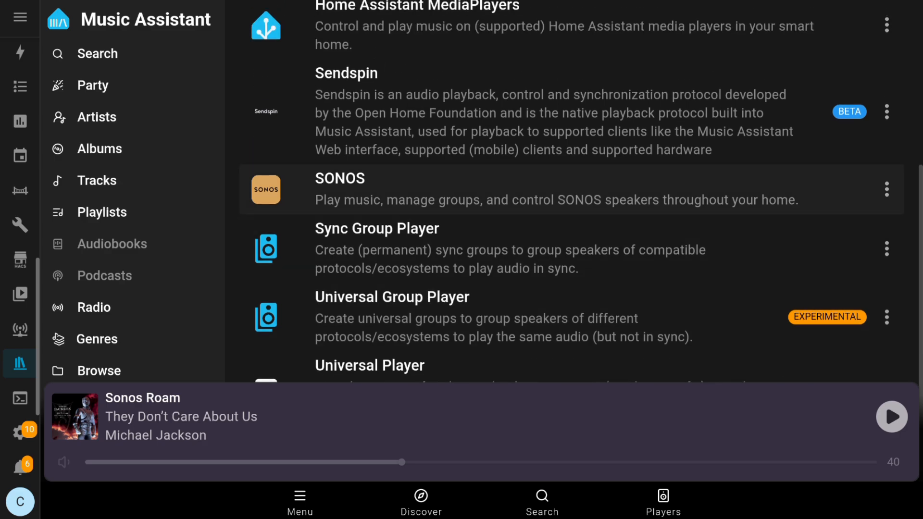
Open the SONOS player provider and review its settings page
click(572, 192)
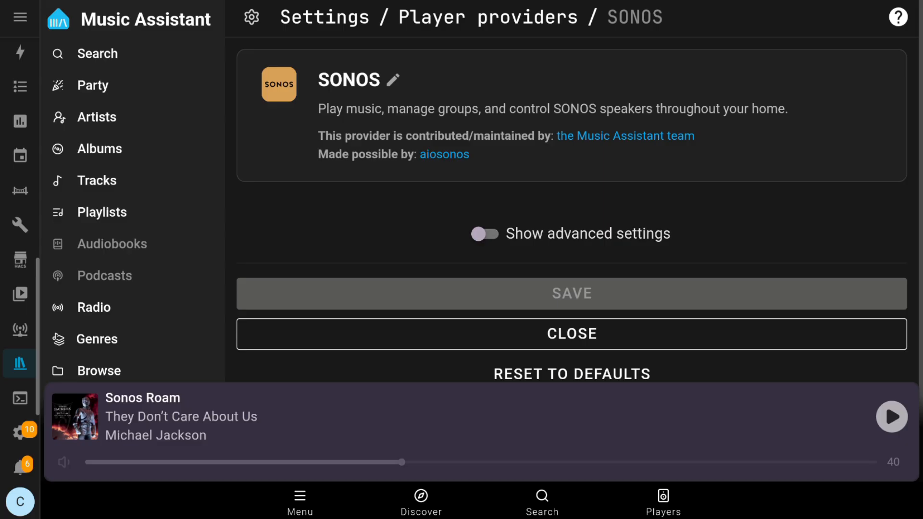
scroll(572, 212, down, 1)
scroll(572, 212, up, 1)
scroll(572, 212, down, 1)
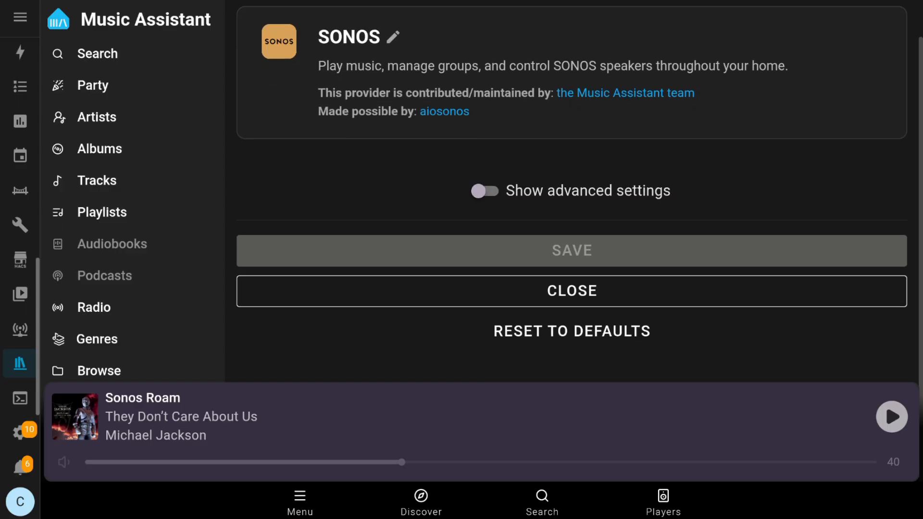
scroll(572, 212, up, 1)
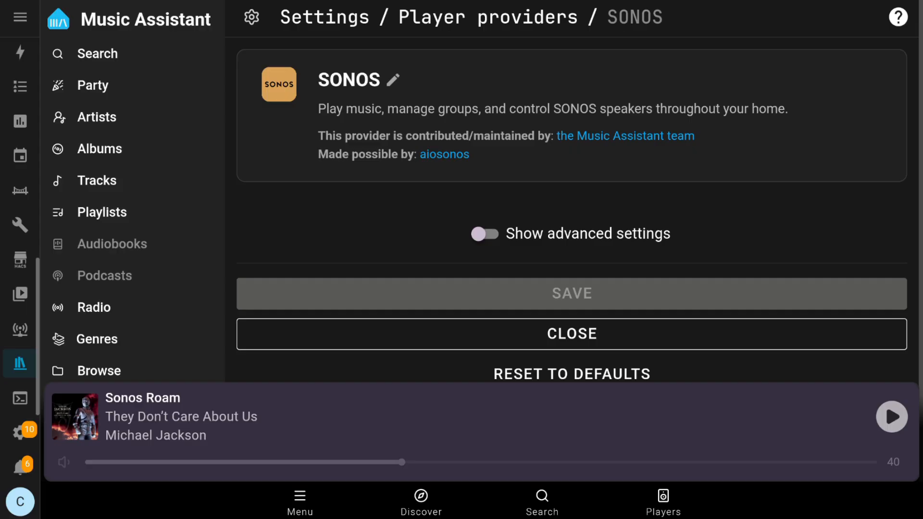
Show the SONOS provider's advanced settings, review the log level and manual IP addresses for discovery, and hide the advanced settings again
scroll(572, 211, down, 1)
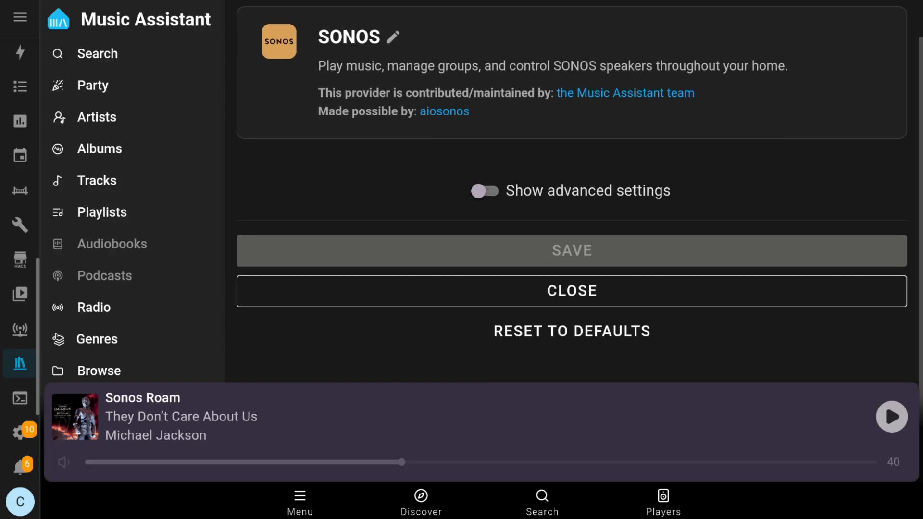
scroll(572, 212, up, 1)
click(479, 234)
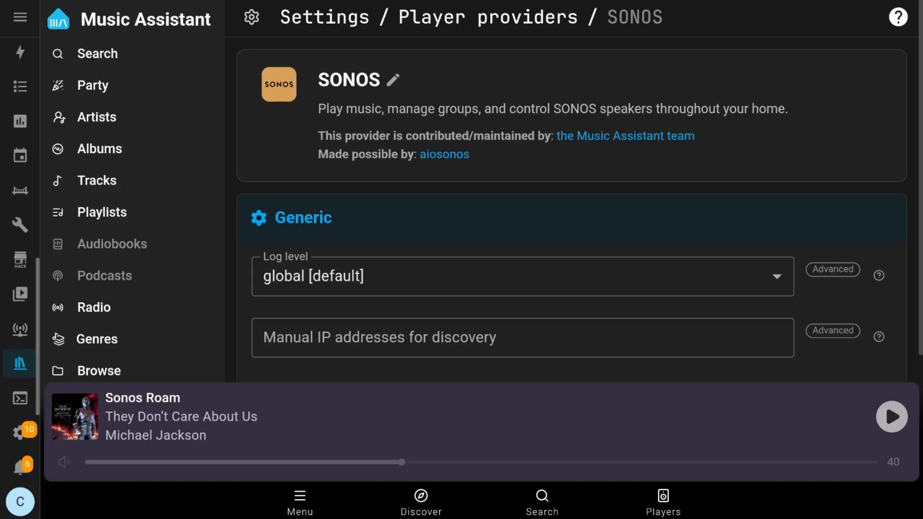
scroll(571, 211, down, 2)
click(481, 245)
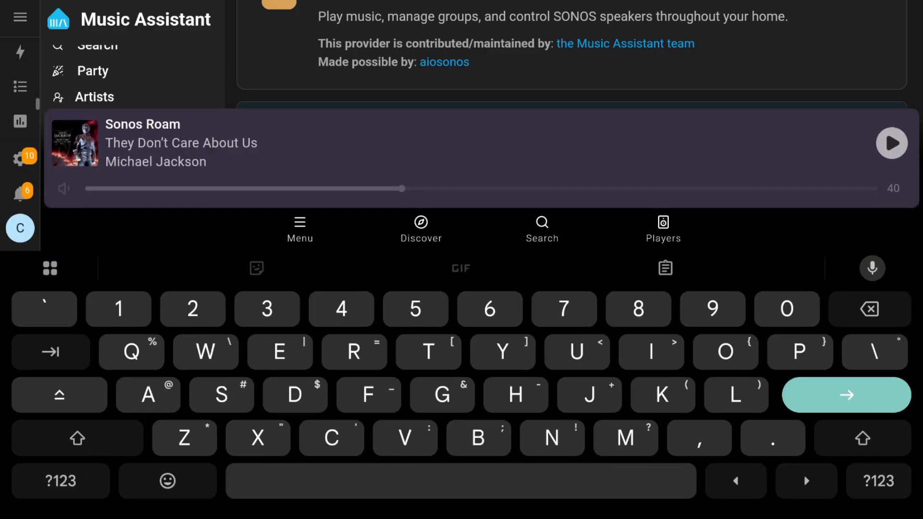
click(192, 309)
click(300, 229)
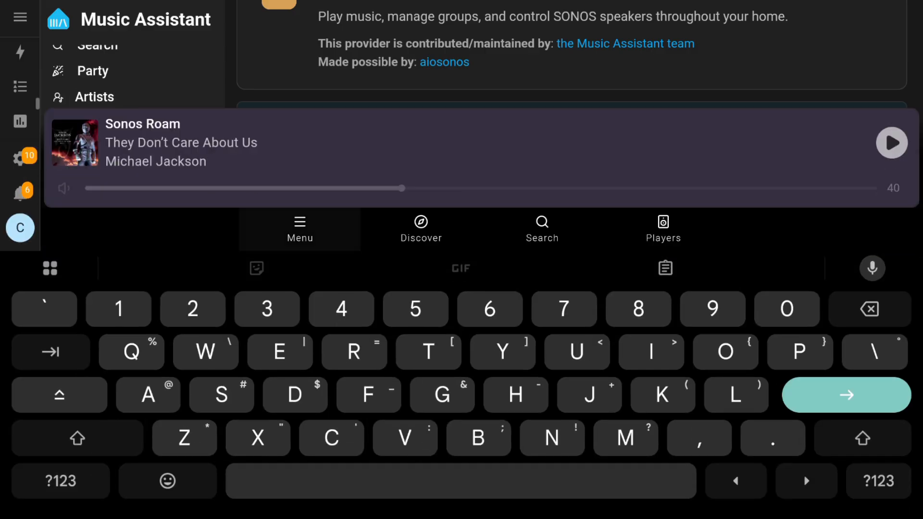
key(Escape)
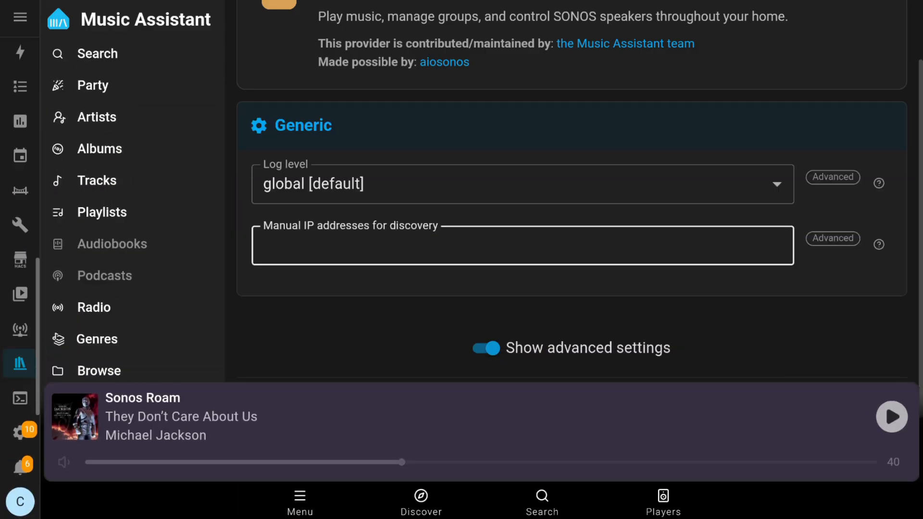
scroll(522, 193, up, 1)
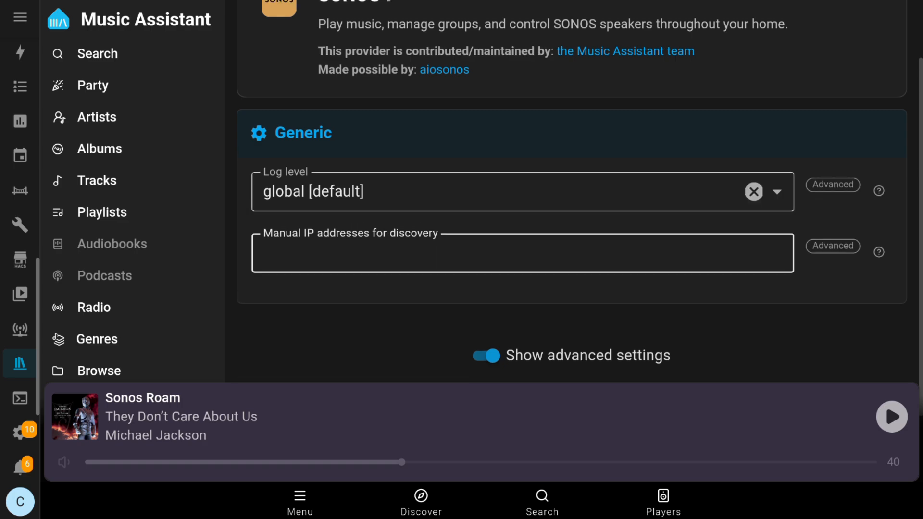
scroll(579, 209, down, 1)
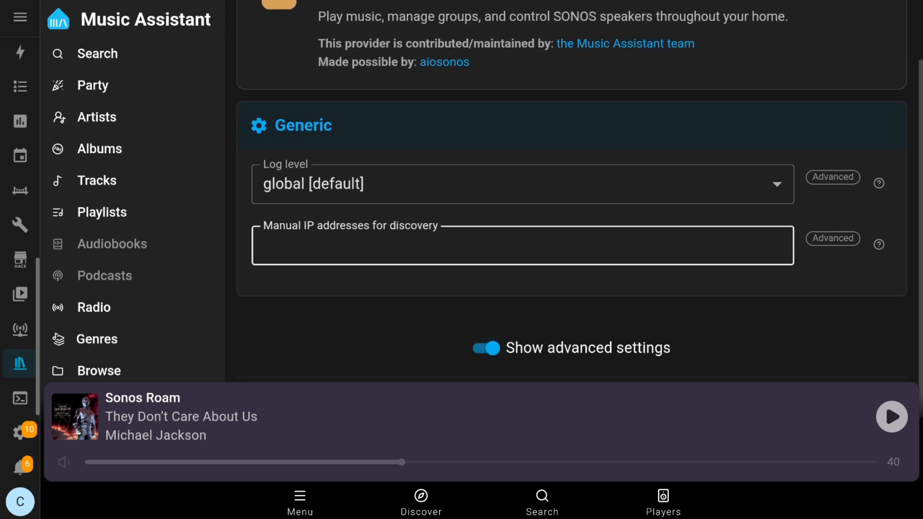
click(486, 348)
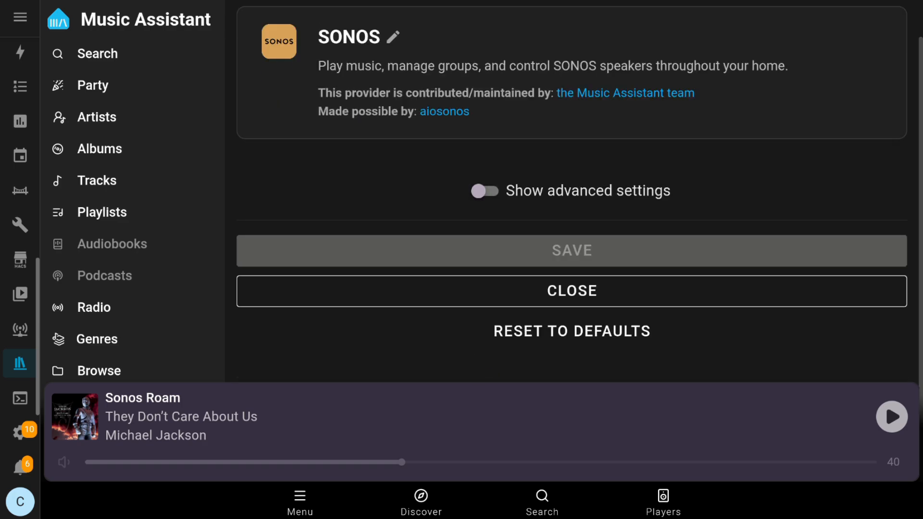
scroll(572, 202, up, 1)
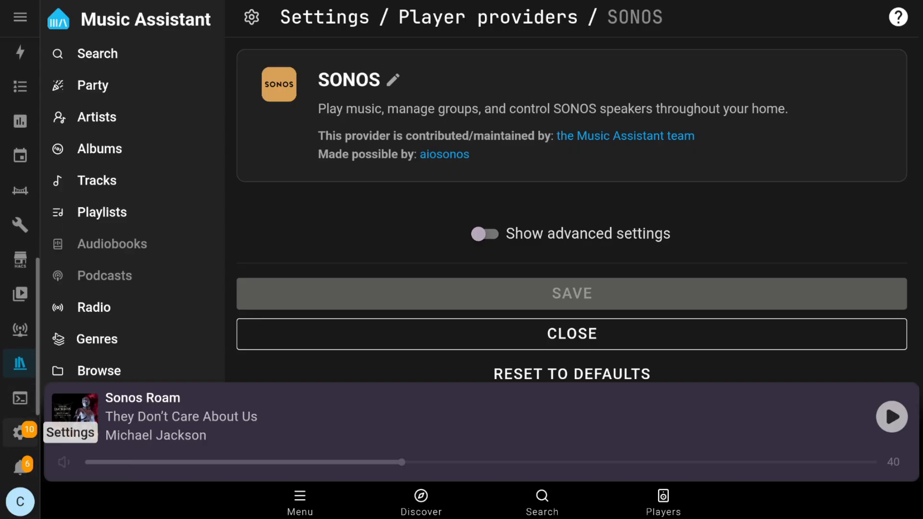
Open the Storage page in Home Assistant's System settings
click(18, 432)
scroll(480, 313, down, 2)
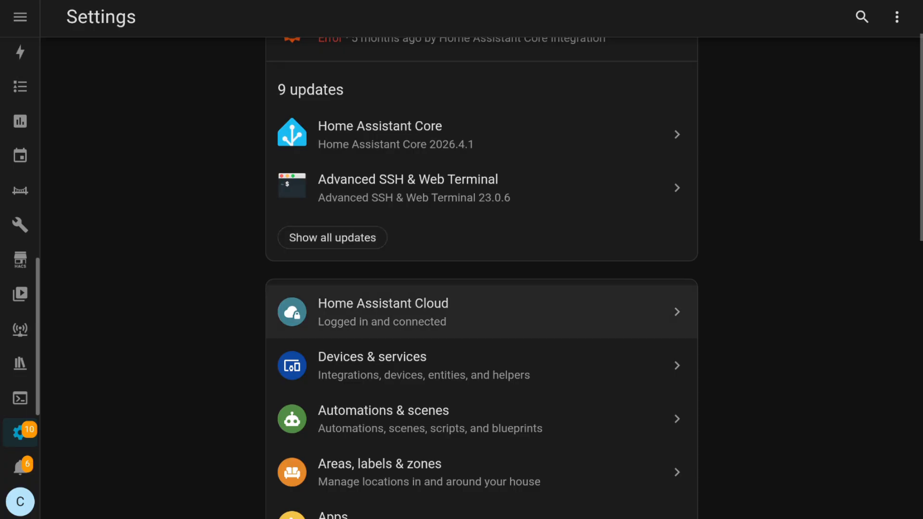
scroll(481, 311, up, 2)
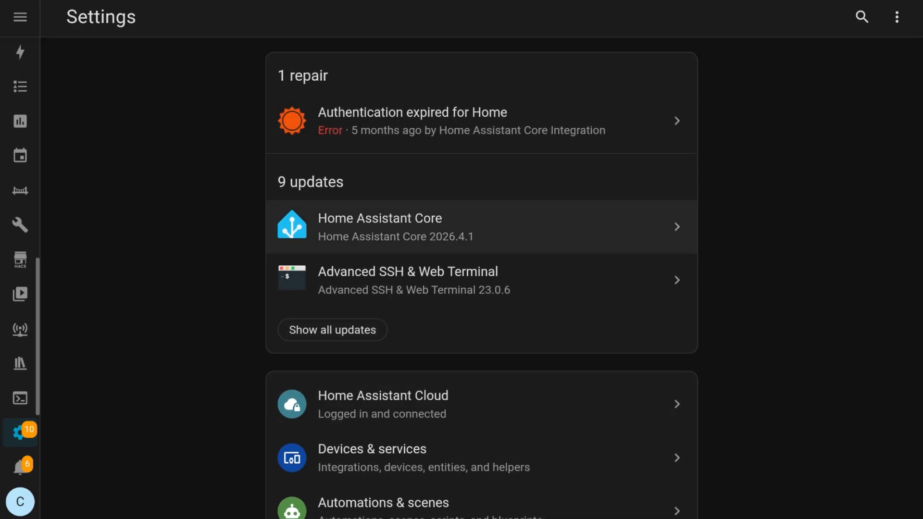
scroll(481, 279, down, 5)
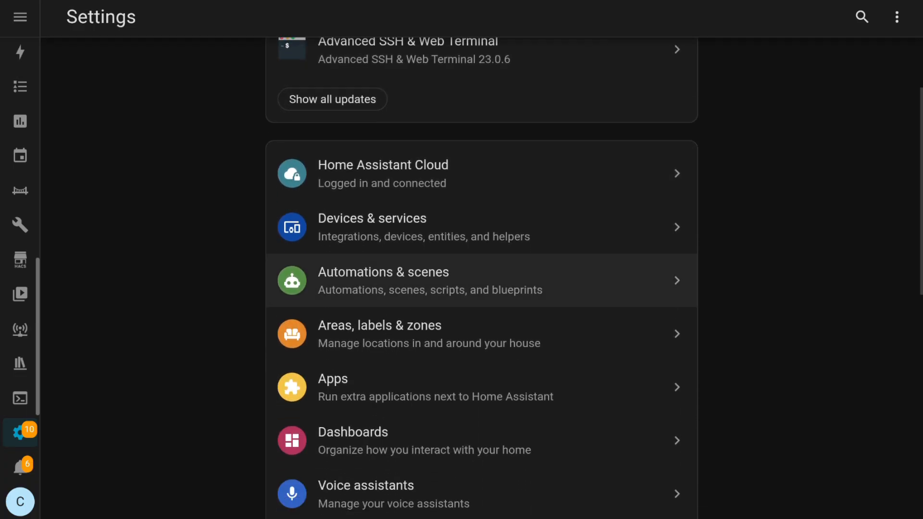
scroll(480, 279, down, 3)
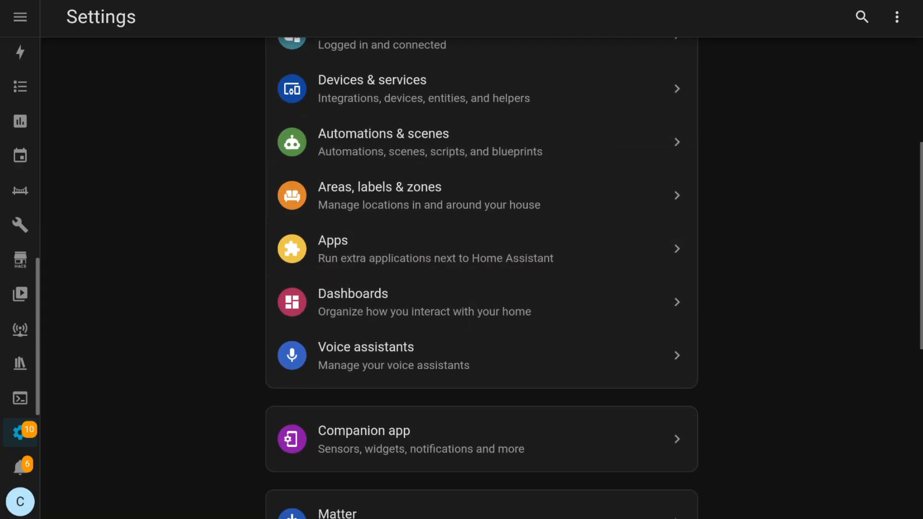
scroll(481, 289, down, 3)
scroll(481, 322, up, 1)
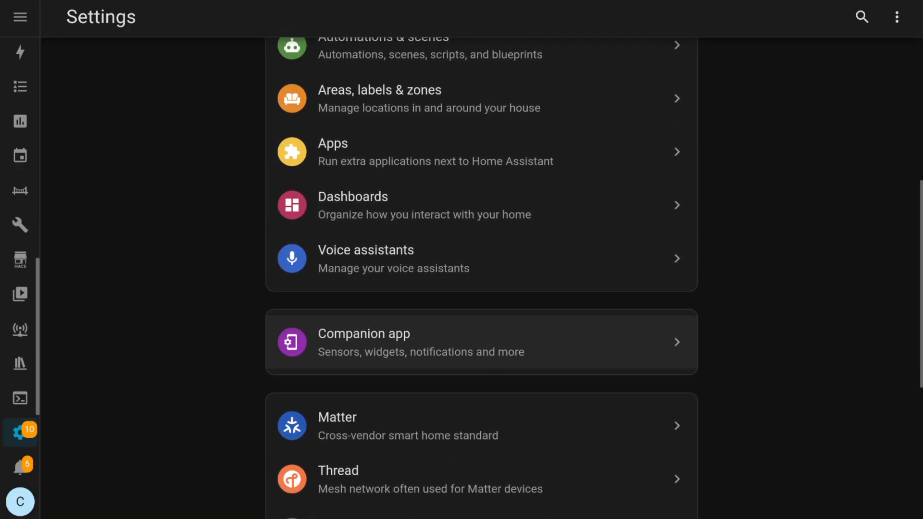
scroll(480, 322, down, 7)
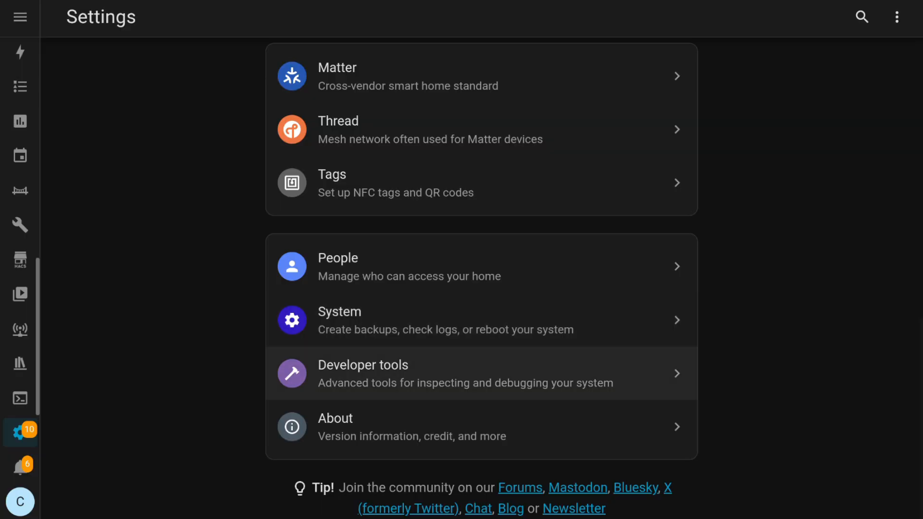
click(480, 337)
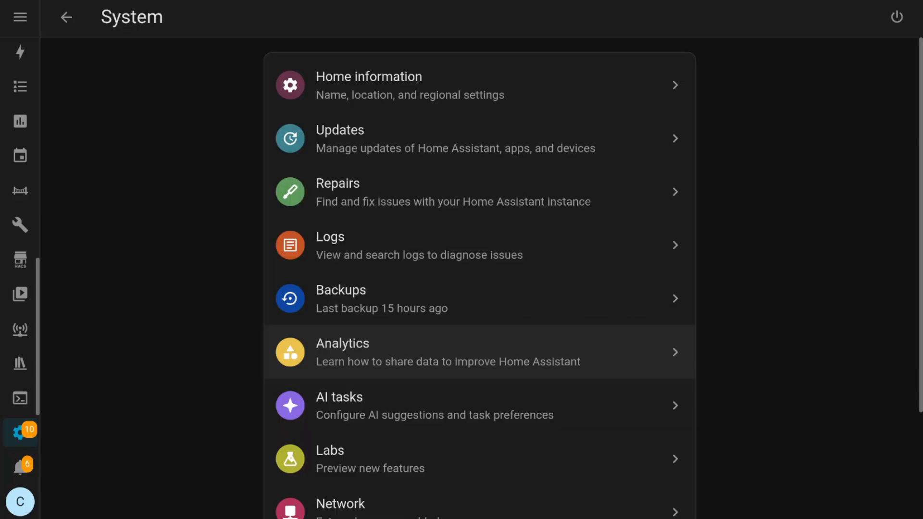
scroll(480, 336, down, 3)
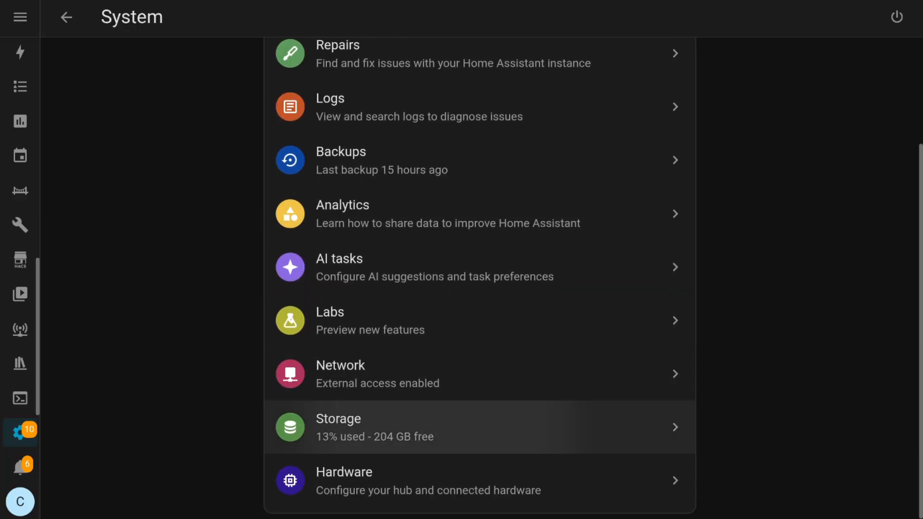
click(480, 427)
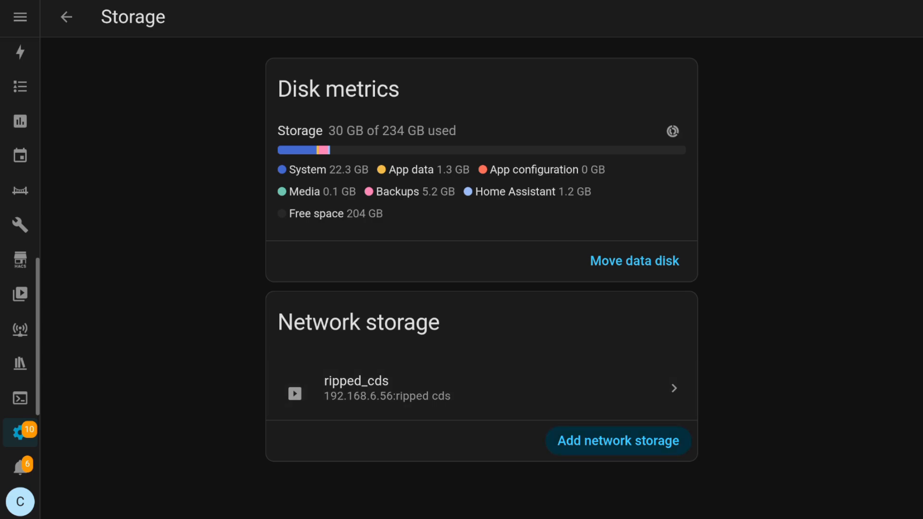
Open the form for adding network storage, review its name, usage, server and protocol options, and cancel it
click(618, 441)
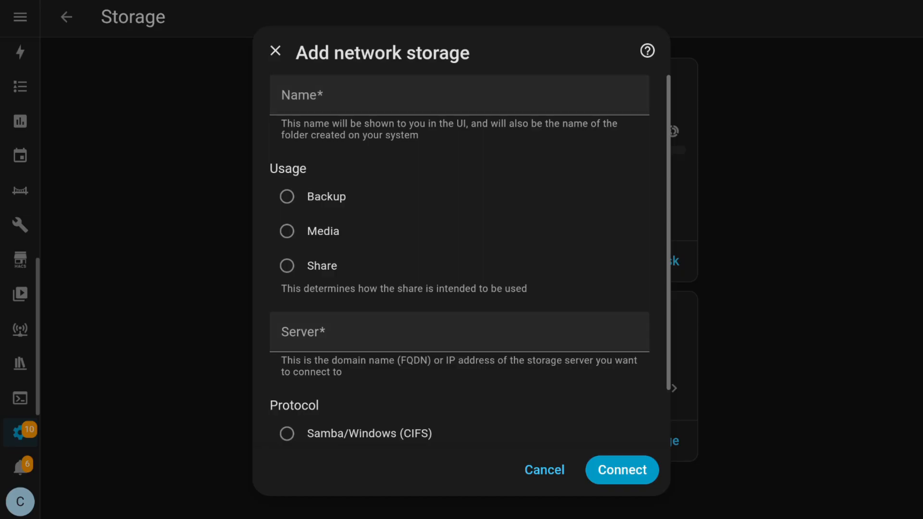
scroll(461, 258, down, 2)
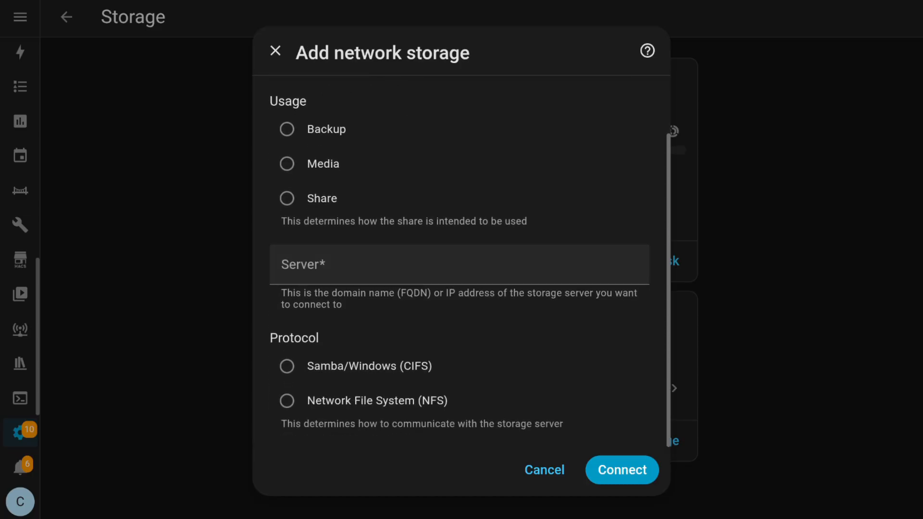
click(544, 470)
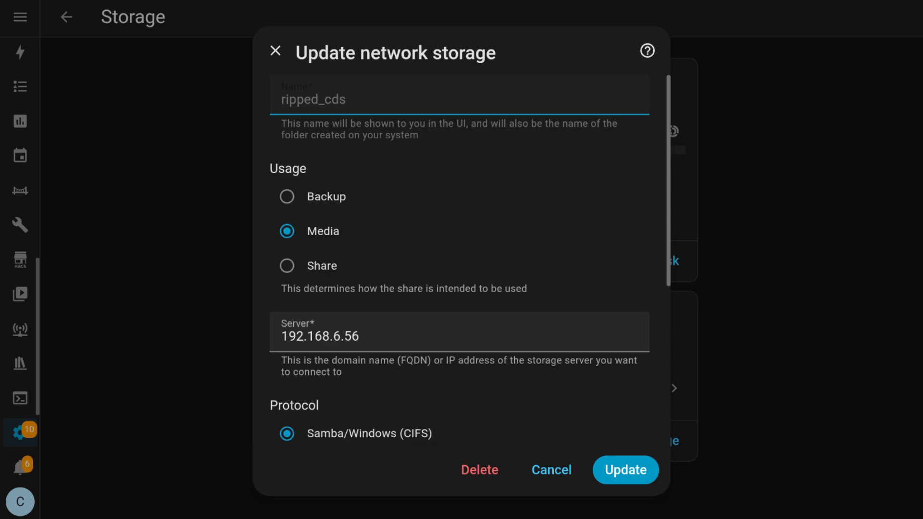
Open the existing ripped_cds network storage, review its usage, server, protocol, remote share and login fields, and close it without saving
scroll(460, 260, down, 2)
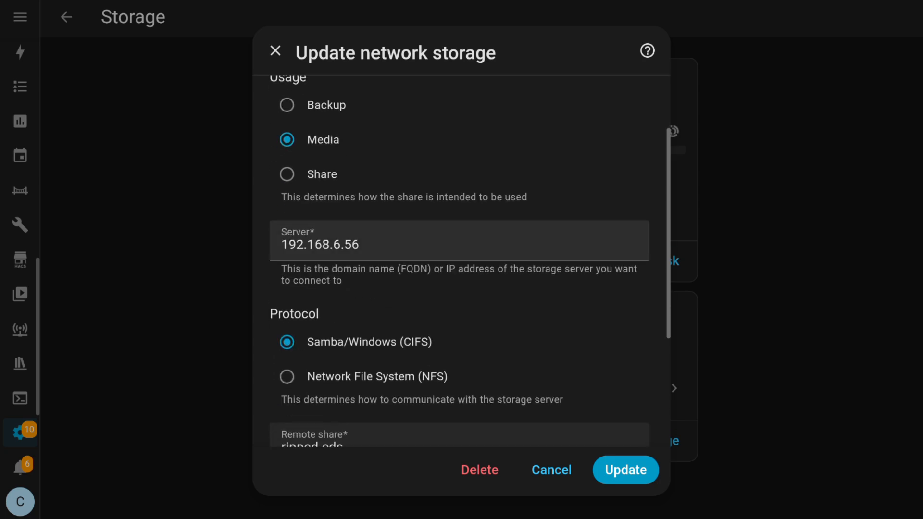
scroll(460, 260, down, 2)
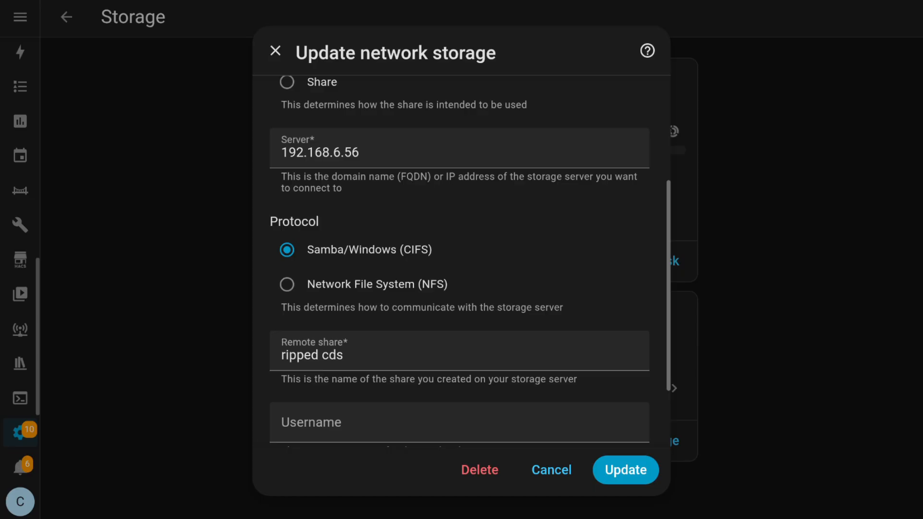
scroll(461, 260, down, 2)
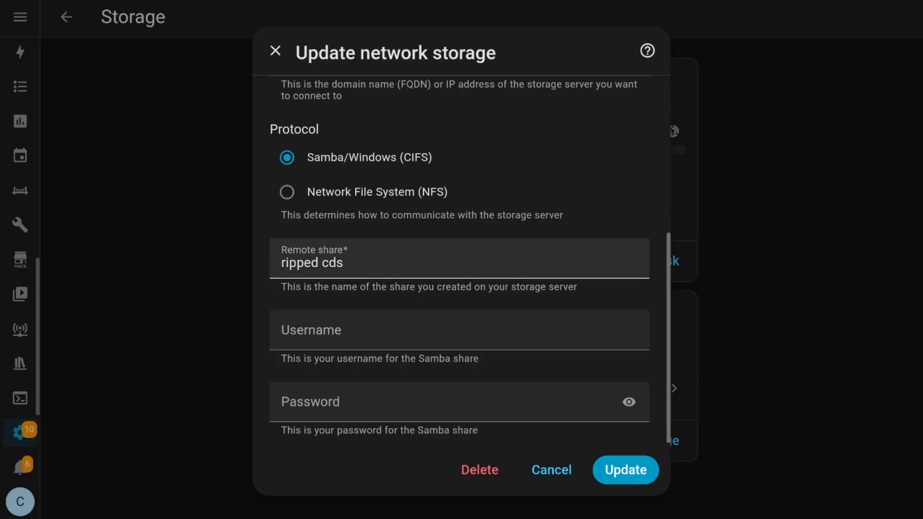
drag(349, 263, 280, 262)
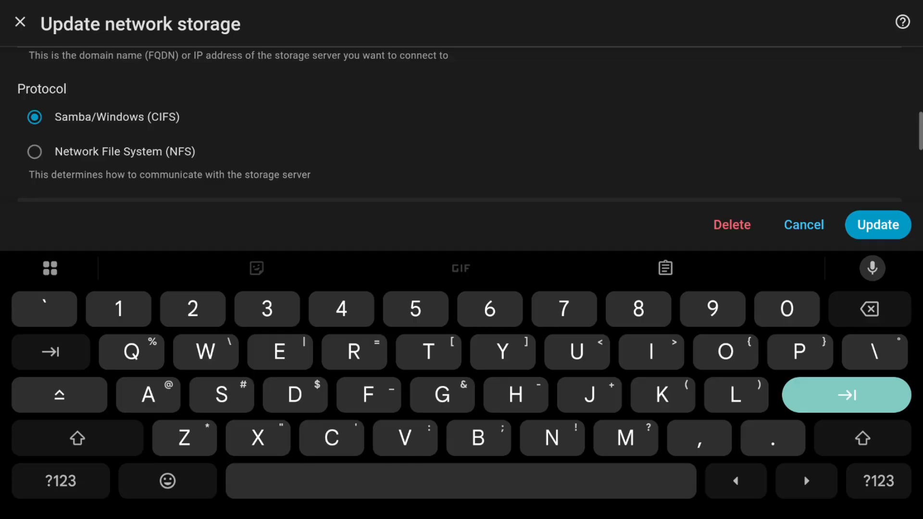
key(Escape)
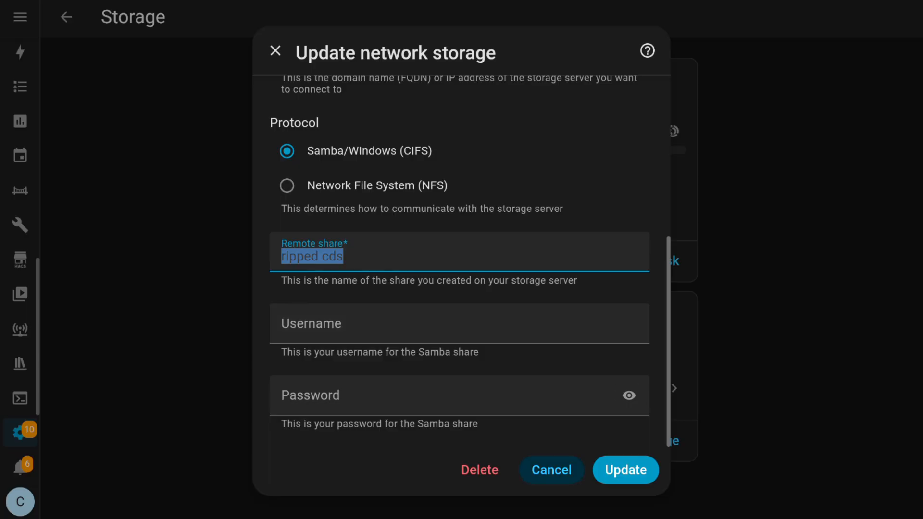
click(551, 470)
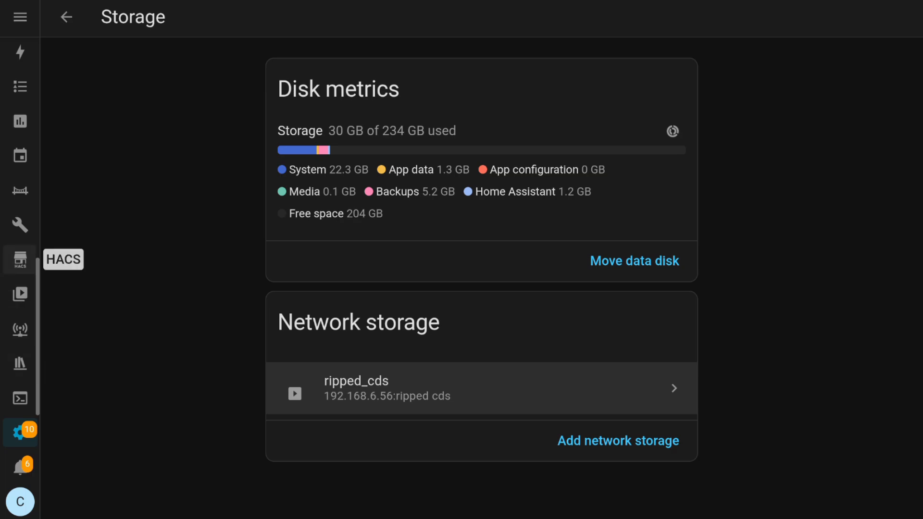
Open the ripped_cds folder under My media in Home Assistant's media sources, examine its contents, and return to the media sources overview
scroll(20, 260, up, 4)
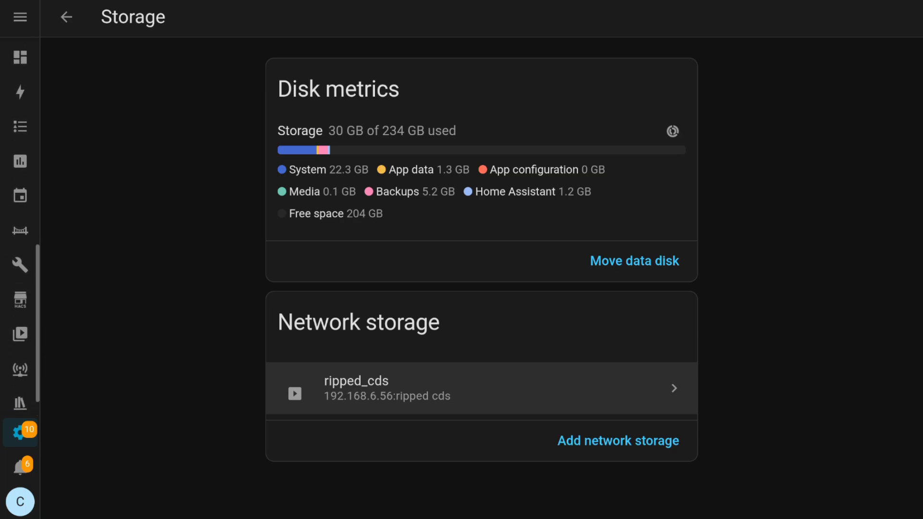
scroll(20, 352, down, 4)
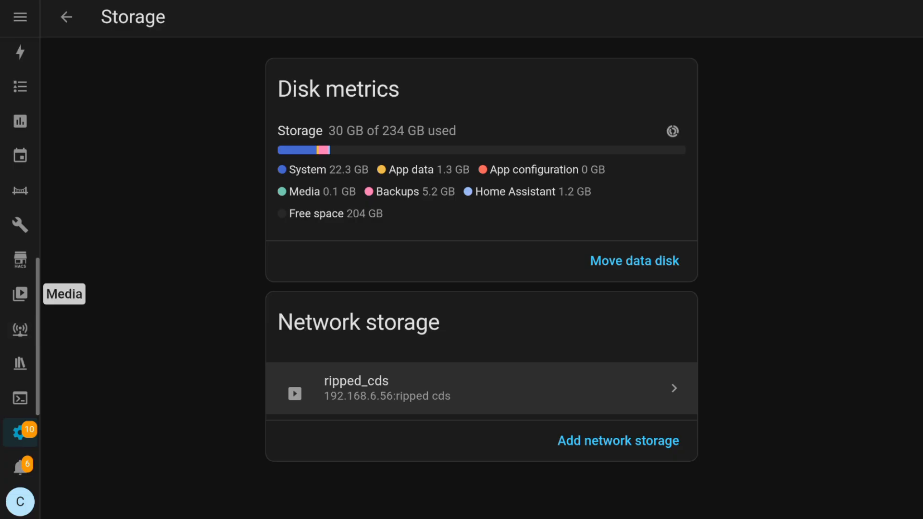
click(20, 294)
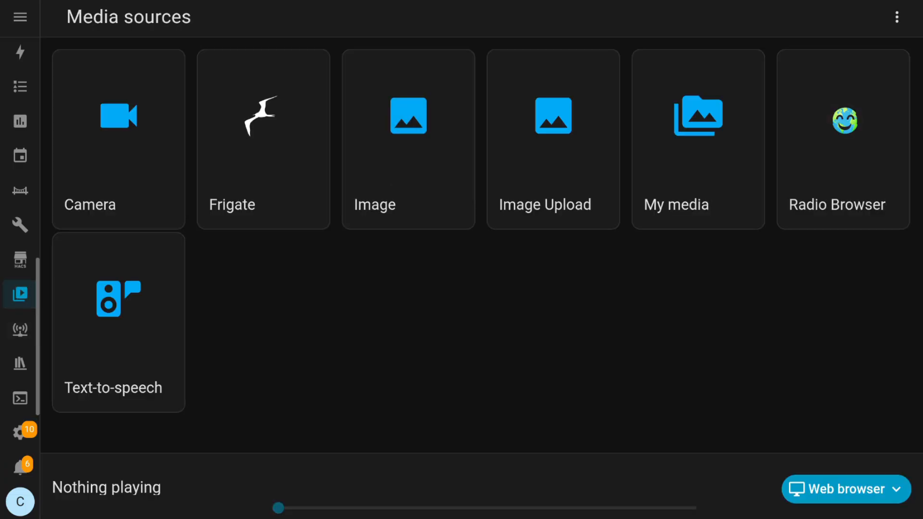
click(698, 116)
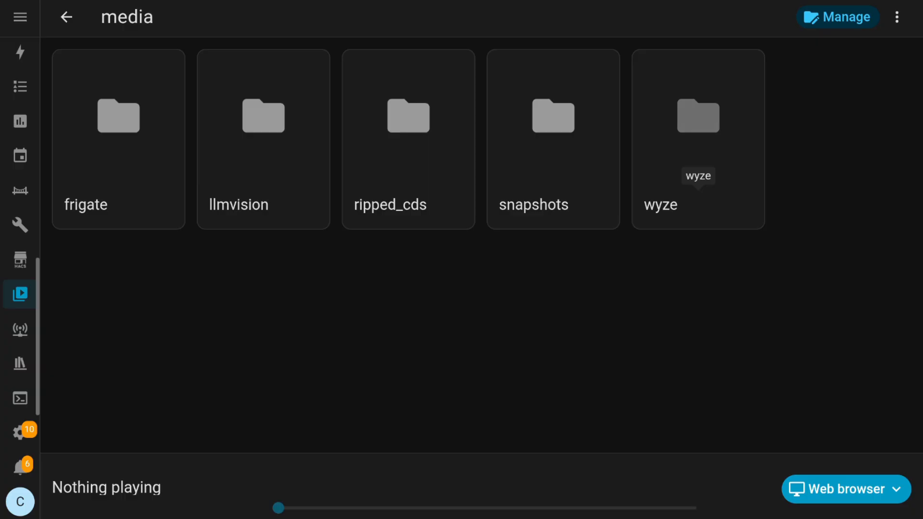
click(408, 116)
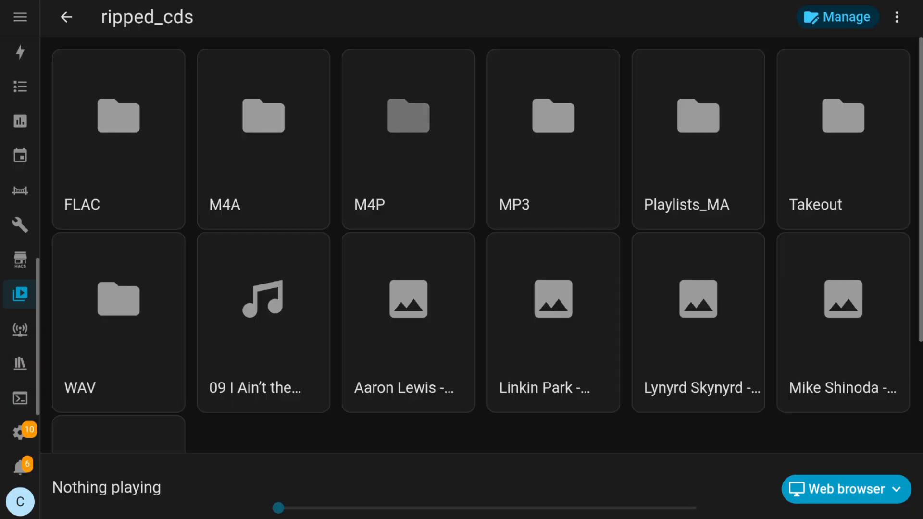
scroll(408, 144, down, 3)
scroll(408, 144, up, 3)
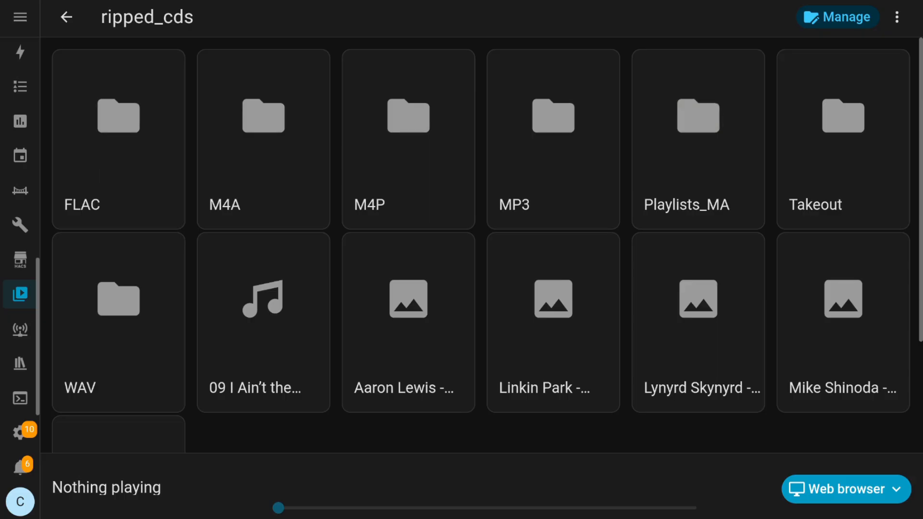
click(67, 17)
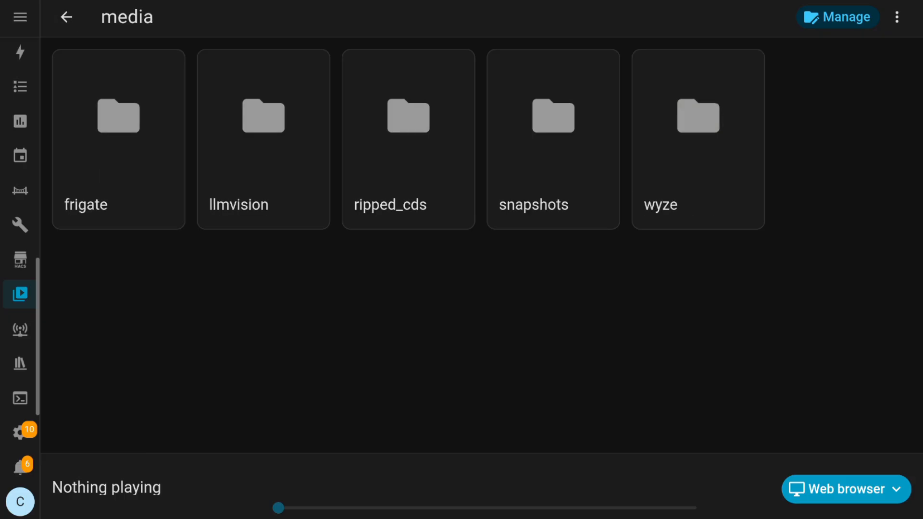
click(67, 17)
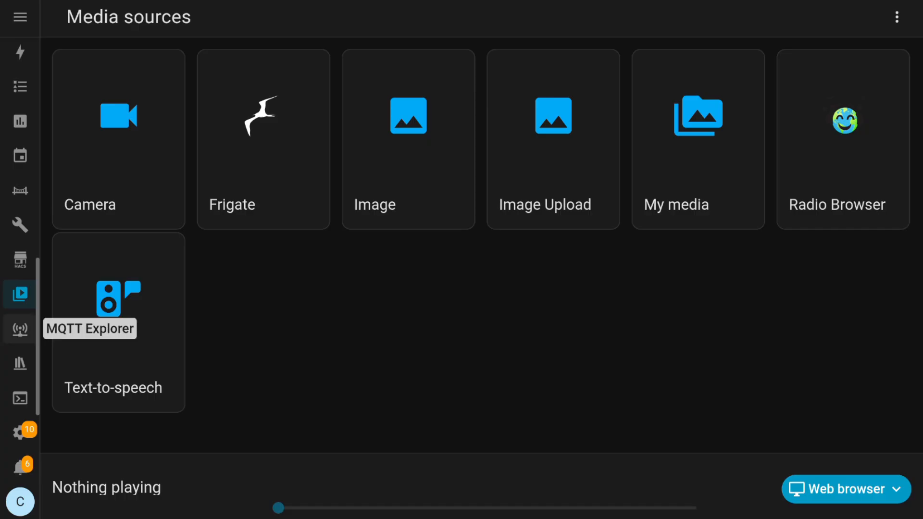
Open the music sources in Music Assistant's settings and synchronize the Filesystem (local disk) provider
click(19, 363)
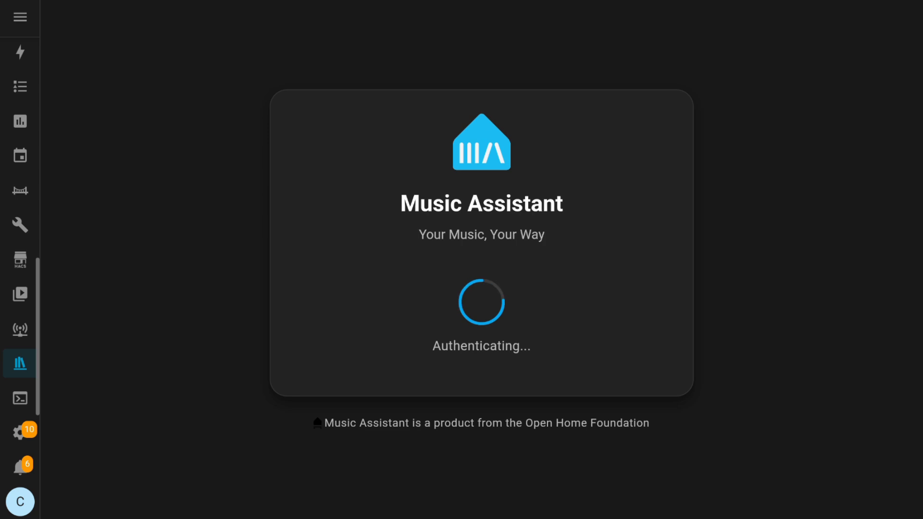
scroll(131, 256, down, 3)
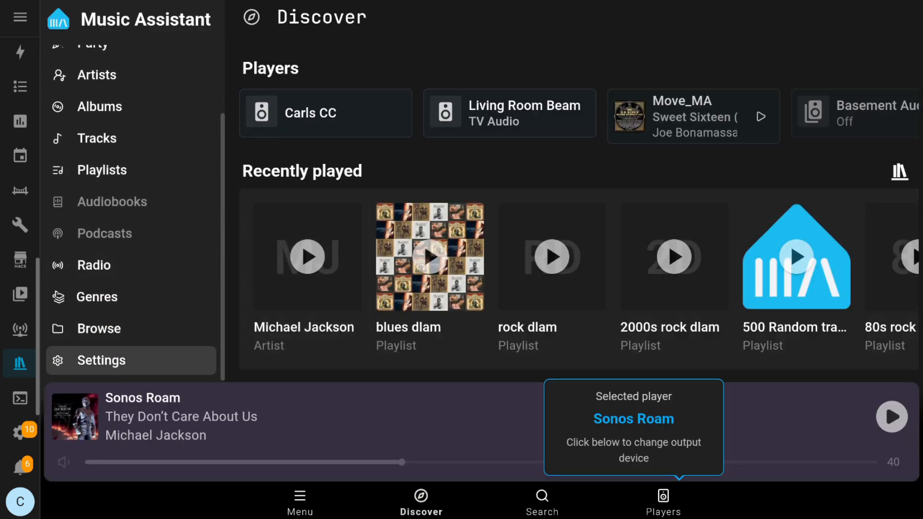
click(102, 360)
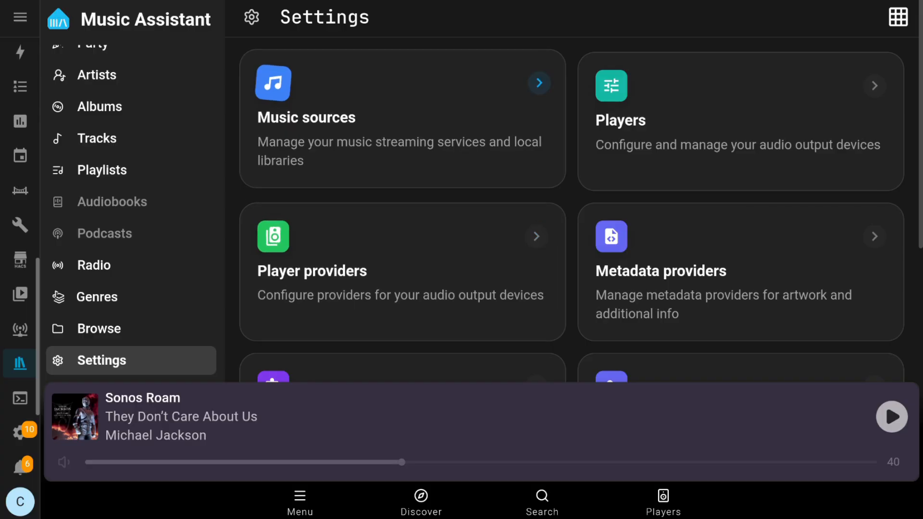
click(539, 82)
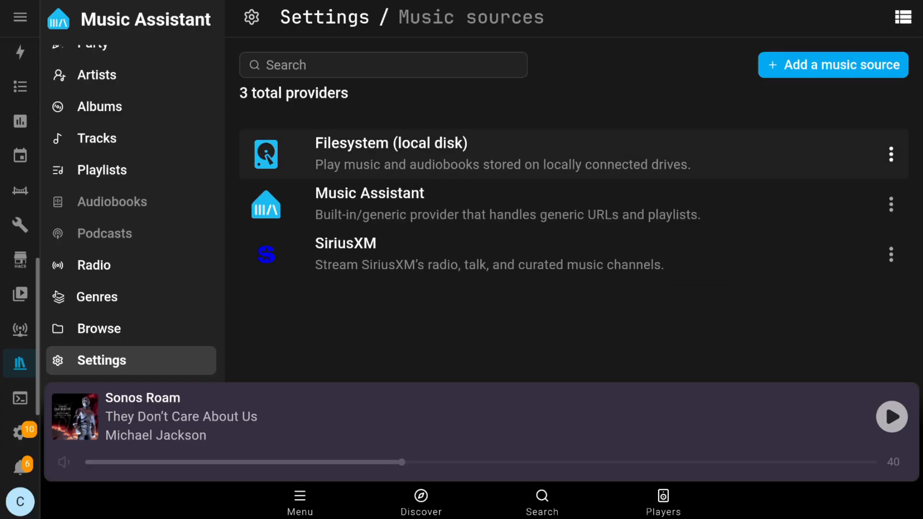
click(890, 154)
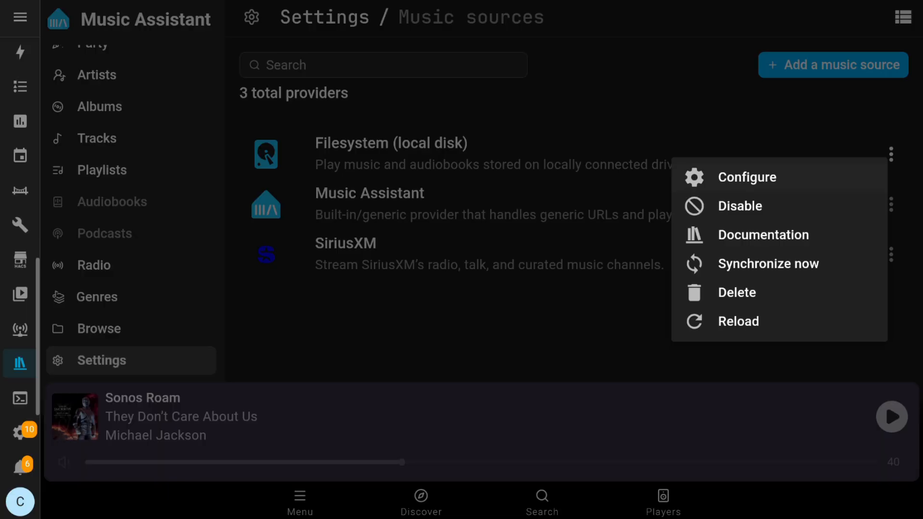
click(768, 263)
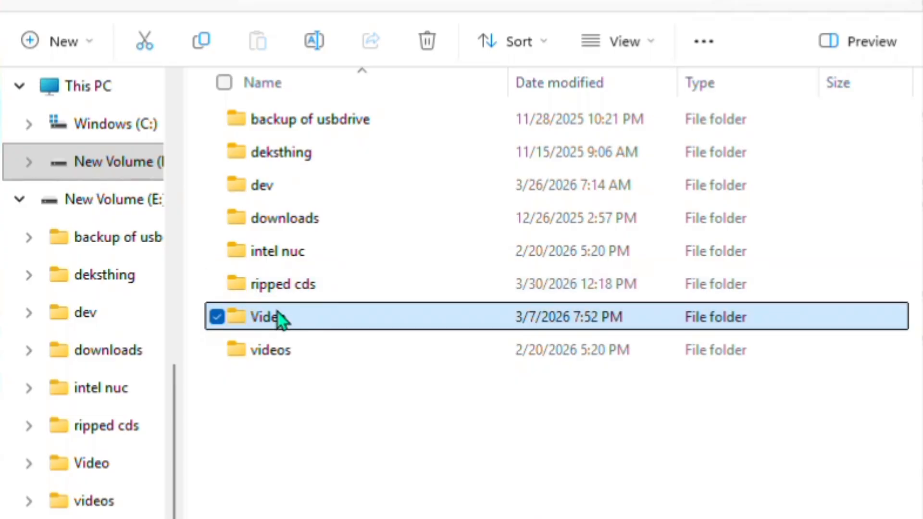
Switch to Windows File Explorer and open the network access dialog for giving specific people access to the ripped cds folder
click(278, 288)
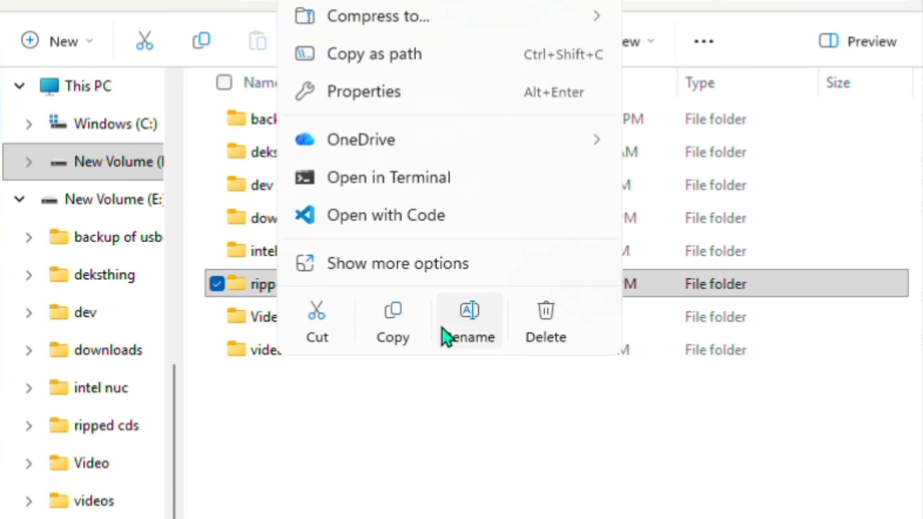
click(399, 266)
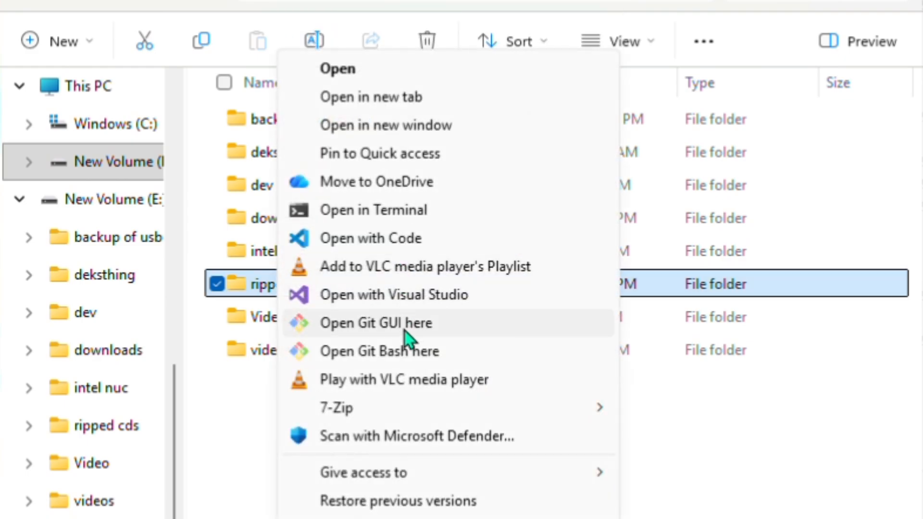
mouse_move(418, 471)
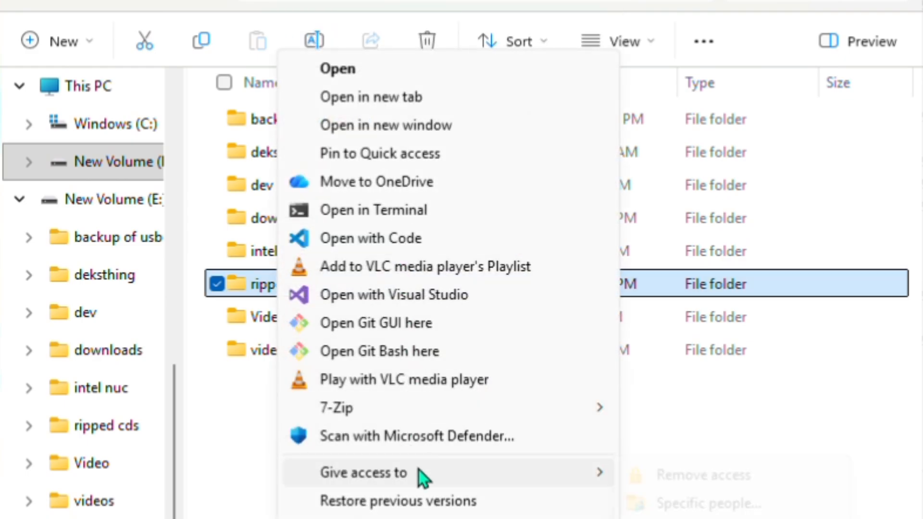
click(729, 510)
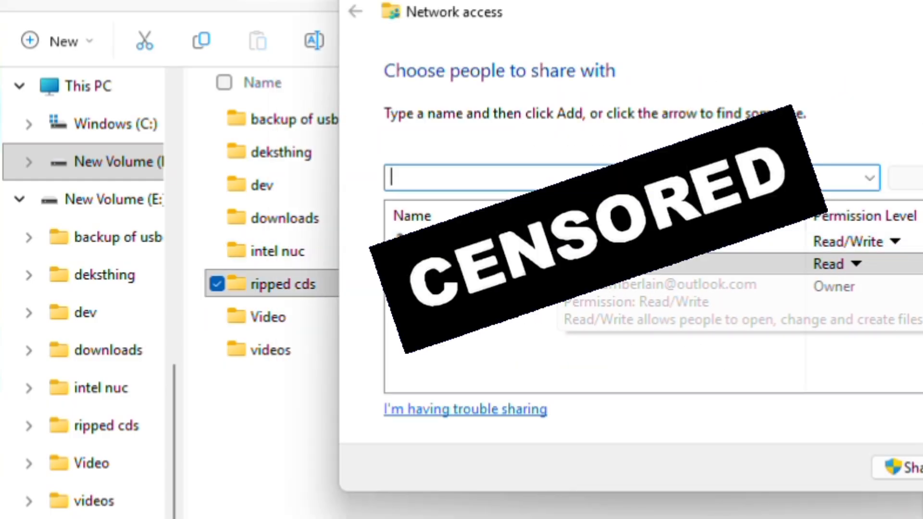
Add sonosuser to the people the folder is shared with and open the permission options for the entry with Read access
text(so)
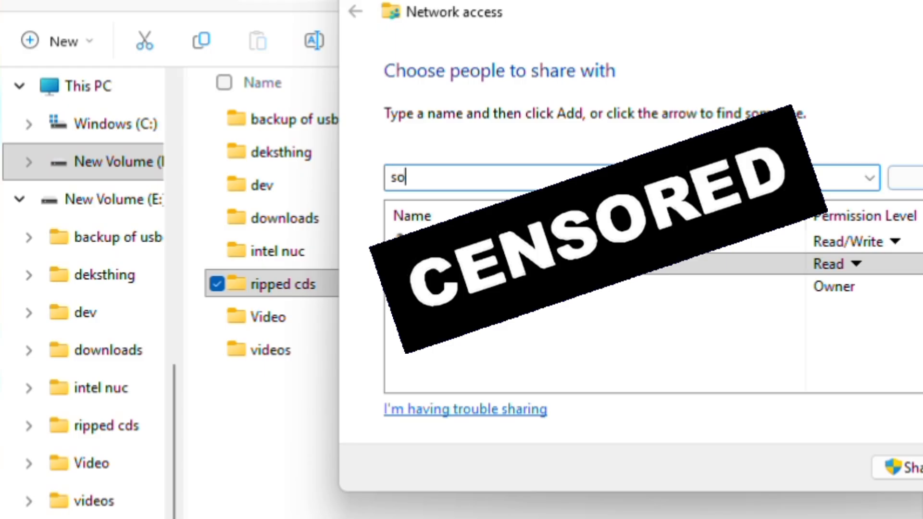
text(nosuser)
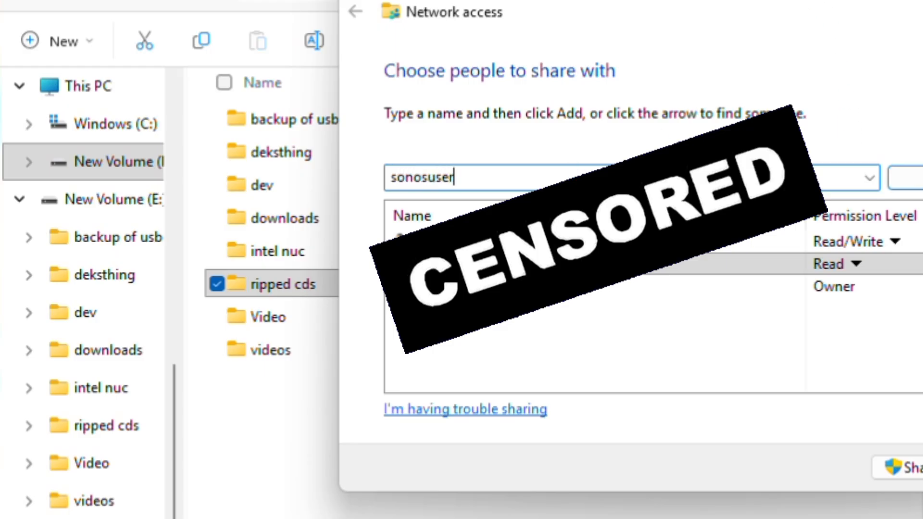
drag(675, 0, 526, 0)
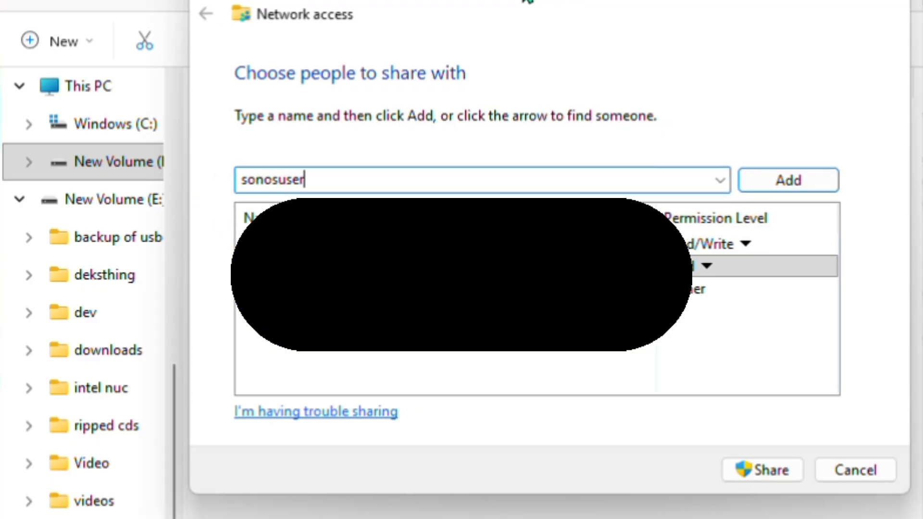
click(809, 175)
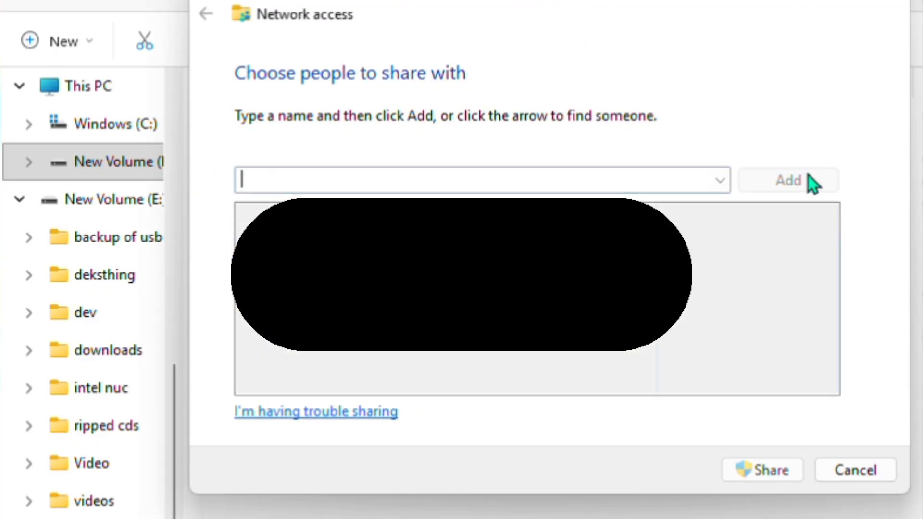
click(684, 268)
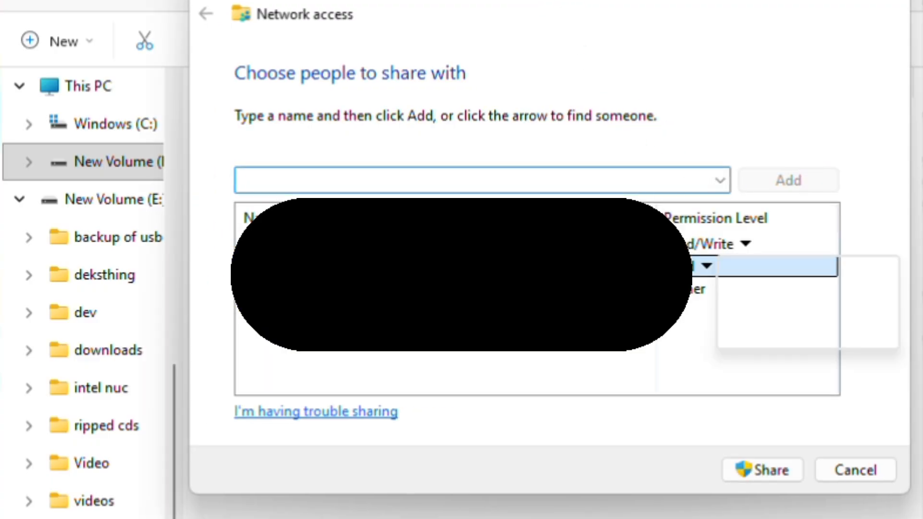
Share the ripped cds folder without changing the sharing settings of its FLAC, MP3 and WAV subfolders, and finish the sharing dialog
click(761, 469)
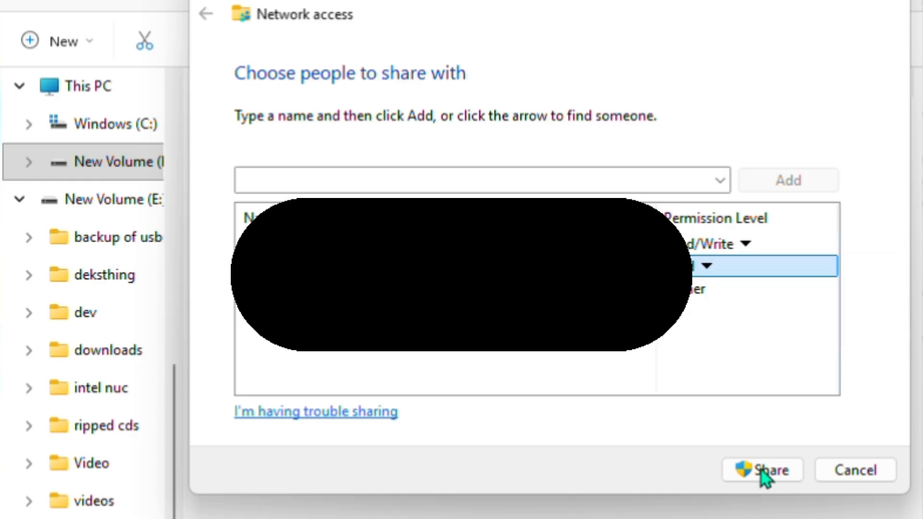
click(760, 469)
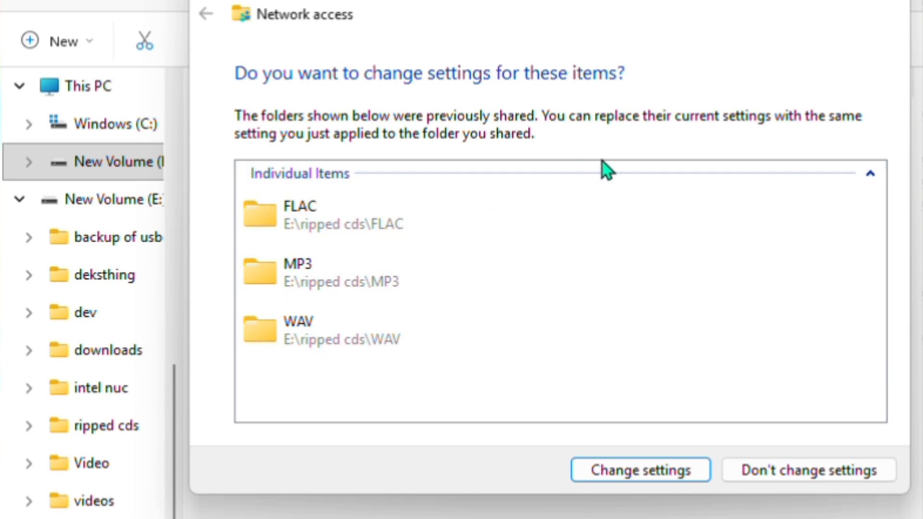
click(803, 463)
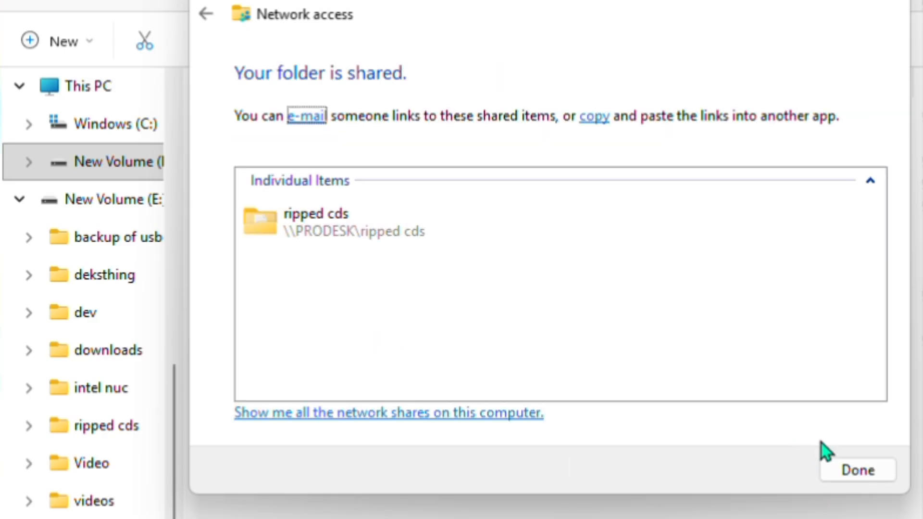
click(856, 473)
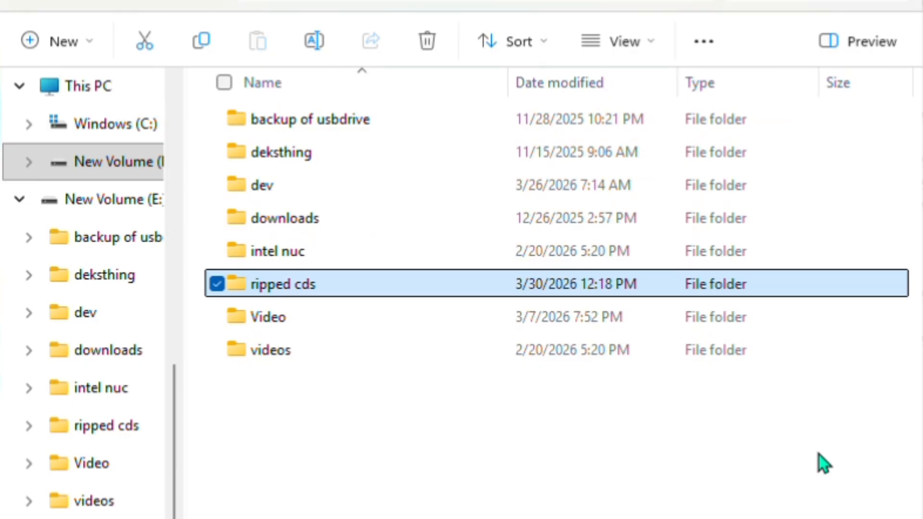